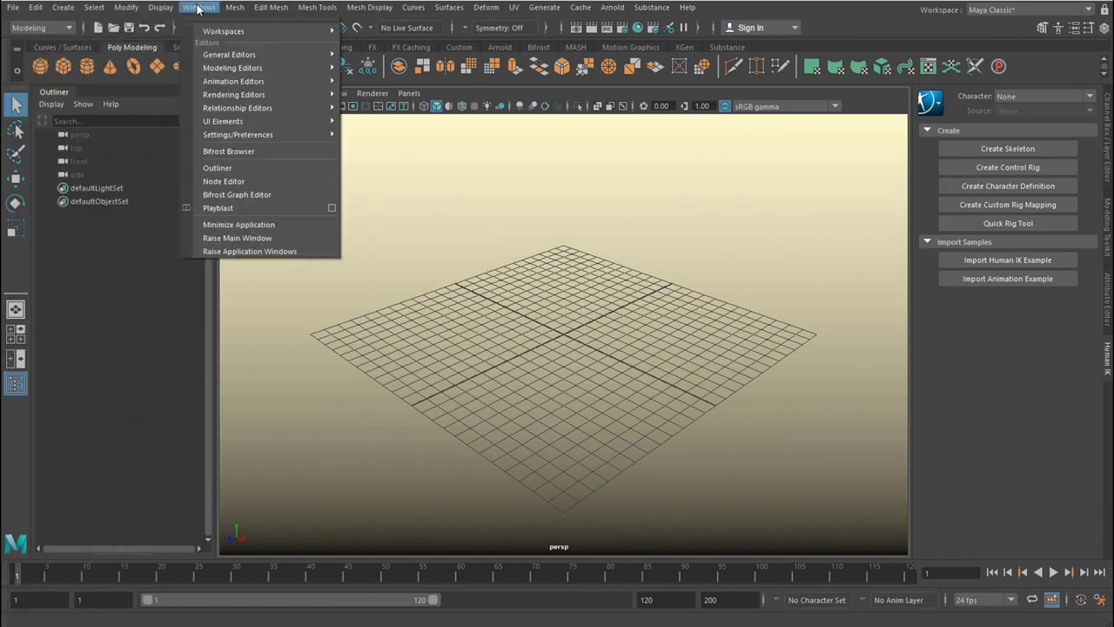
Import the posed man model from the Content Browser into the scene
{"action": "mouse_move", "coordinate": [261, 67]}
{"action": "left_click", "coordinate": [361, 93]}
{"action": "double_click", "coordinate": [768, 159]}
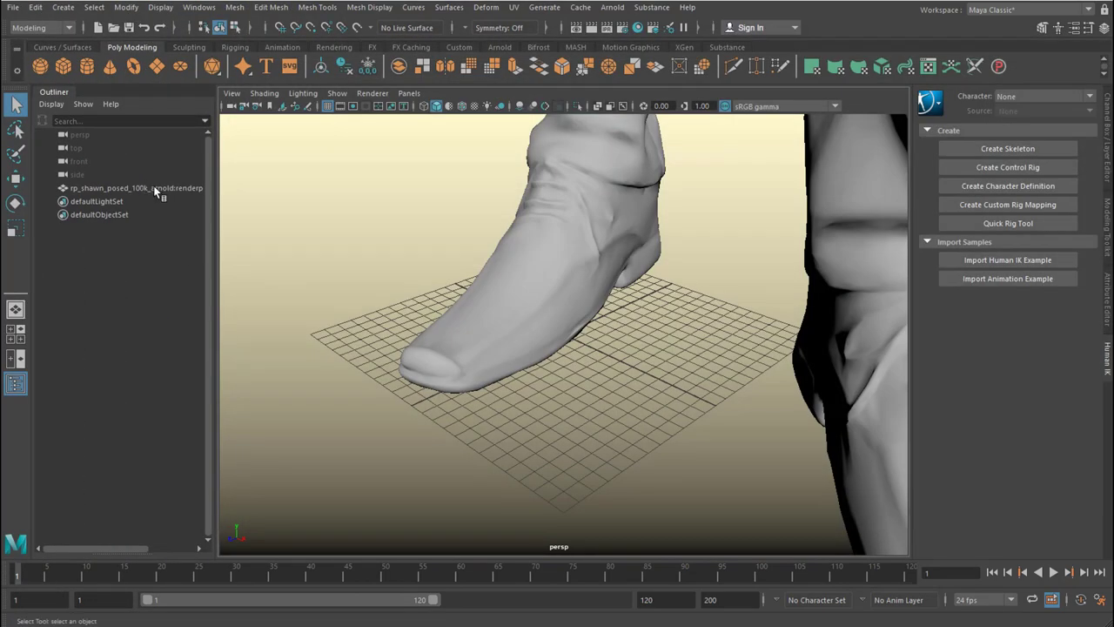
Scale the imported man model down to about 0.02 and frame it
{"action": "left_click", "coordinate": [155, 190]}
{"action": "key", "text": "r"}
{"action": "middle_click_drag", "start_coordinate": [712, 426], "coordinate": [308, 482]}
{"action": "middle_click_drag", "start_coordinate": [827, 375], "coordinate": [354, 493]}
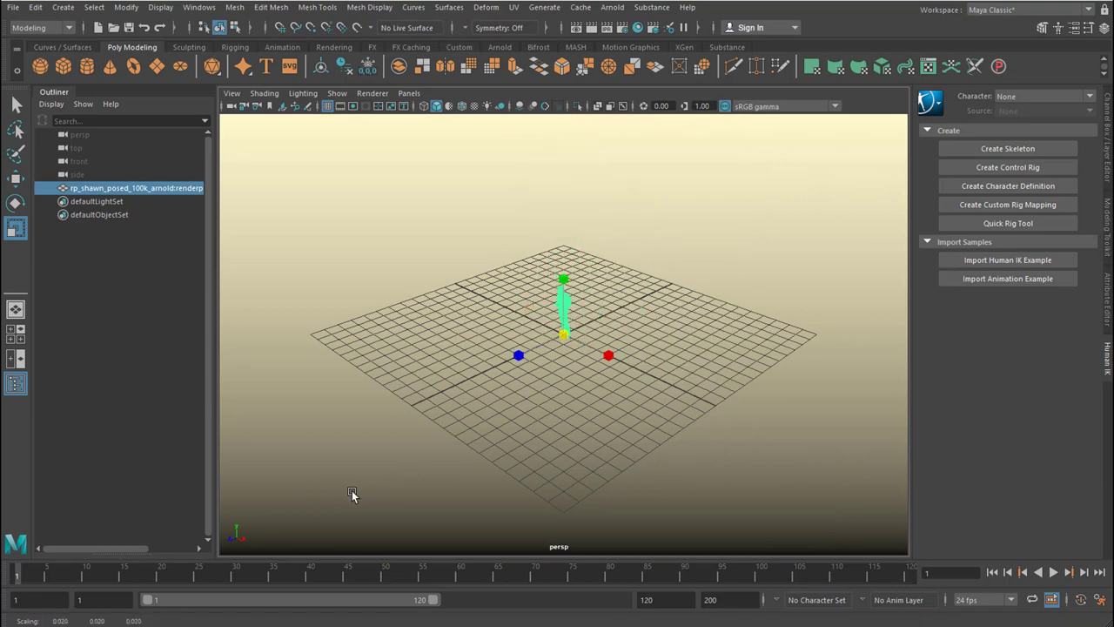
{"action": "key", "text": "f"}
{"action": "left_click_drag", "start_coordinate": [741, 413], "coordinate": [774, 408], "text": "alt"}
Display the man model's textures in the perspective view
{"action": "left_click", "coordinate": [774, 407]}
{"action": "left_click", "coordinate": [475, 106]}
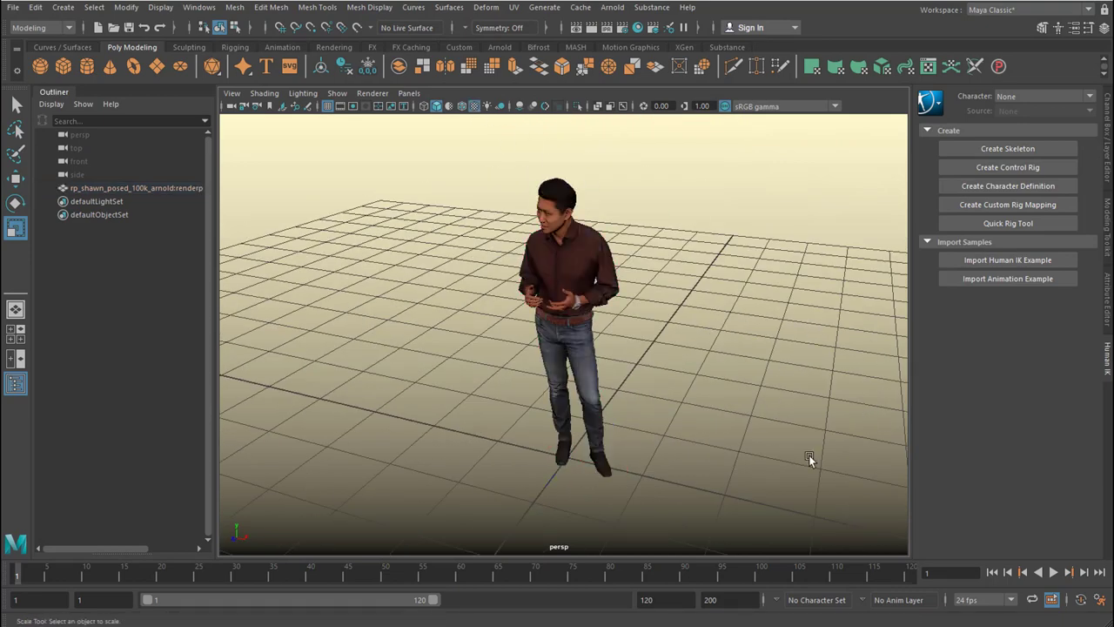
{"action": "left_click_drag", "start_coordinate": [808, 454], "coordinate": [804, 429], "text": "alt"}
Create a NURBS circle at the origin around the man's feet
{"action": "key", "text": "space"}
{"action": "key", "text": "space"}
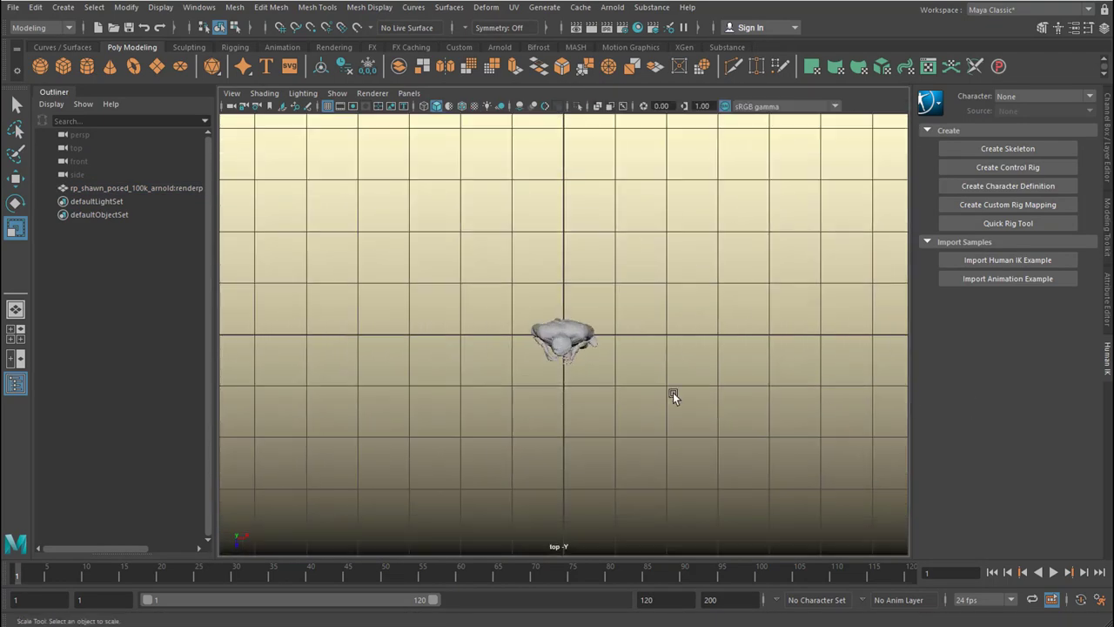
{"action": "left_click", "coordinate": [62, 47]}
{"action": "left_click", "coordinate": [40, 66]}
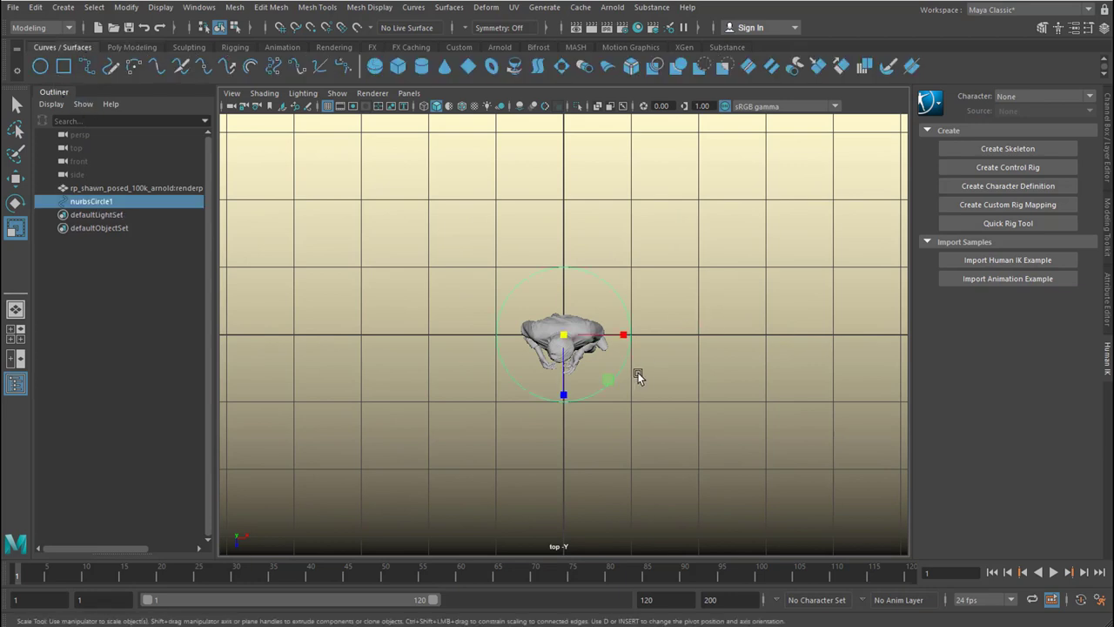
Duplicate the ground circle, raise the copy to neck height and scale it down to about 0.389
{"action": "key", "text": "ctrl+d"}
{"action": "key", "text": "space"}
{"action": "key", "text": "w"}
{"action": "left_click_drag", "start_coordinate": [737, 223], "coordinate": [747, 99]}
{"action": "key", "text": "r"}
{"action": "left_click_drag", "start_coordinate": [737, 164], "coordinate": [699, 195]}
{"action": "key", "text": "f"}
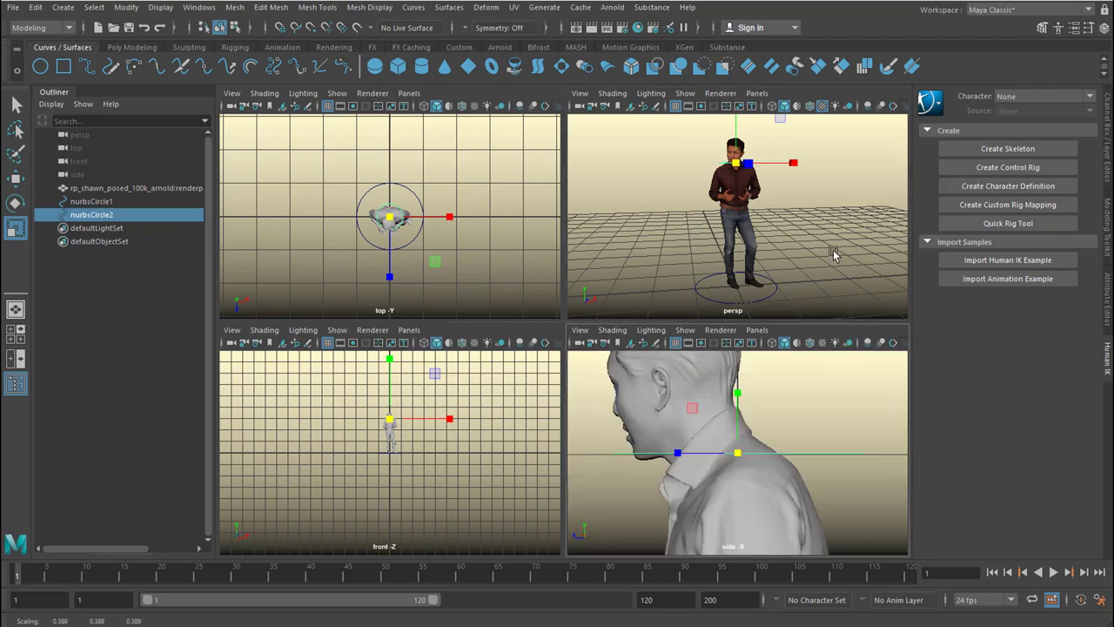
Shrink the neck circle to about 0.288 and tilt it to follow the slope of the collar
{"action": "key", "text": "f"}
{"action": "left_click_drag", "start_coordinate": [779, 272], "coordinate": [767, 300], "text": "alt"}
{"action": "left_click_drag", "start_coordinate": [738, 218], "coordinate": [725, 229]}
{"action": "left_click_drag", "start_coordinate": [736, 242], "coordinate": [906, 262], "text": "alt"}
{"action": "key", "text": "e"}
{"action": "left_click_drag", "start_coordinate": [789, 186], "coordinate": [794, 201]}
{"action": "left_click_drag", "start_coordinate": [799, 218], "coordinate": [825, 283], "text": "alt"}
Reposition the tilted circle so that it surrounds the man's neck
{"action": "key", "text": "w"}
{"action": "left_click_drag", "start_coordinate": [801, 238], "coordinate": [815, 246]}
{"action": "left_click_drag", "start_coordinate": [815, 247], "coordinate": [724, 226], "text": "alt"}
{"action": "left_click_drag", "start_coordinate": [801, 224], "coordinate": [798, 224]}
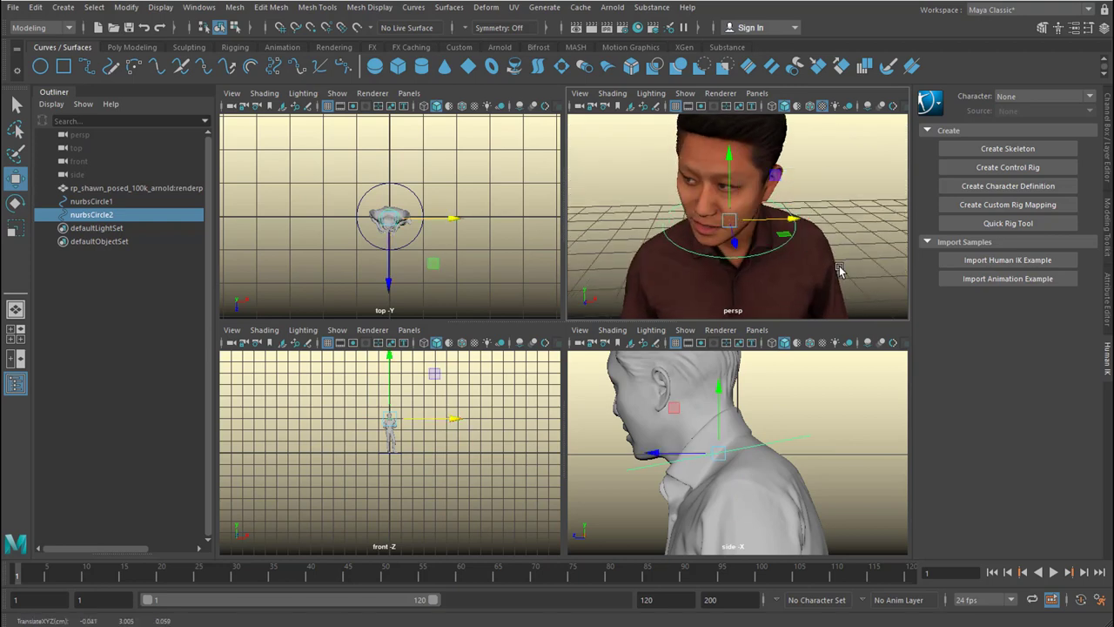
Duplicate the neck circle, lower the copy to the shoulders and widen it to about 0.457 in X
{"action": "right_click_drag", "start_coordinate": [840, 270], "coordinate": [762, 261], "text": "alt"}
{"action": "key", "text": "ctrl+d"}
{"action": "key", "text": "r"}
{"action": "left_click_drag", "start_coordinate": [788, 228], "coordinate": [834, 246]}
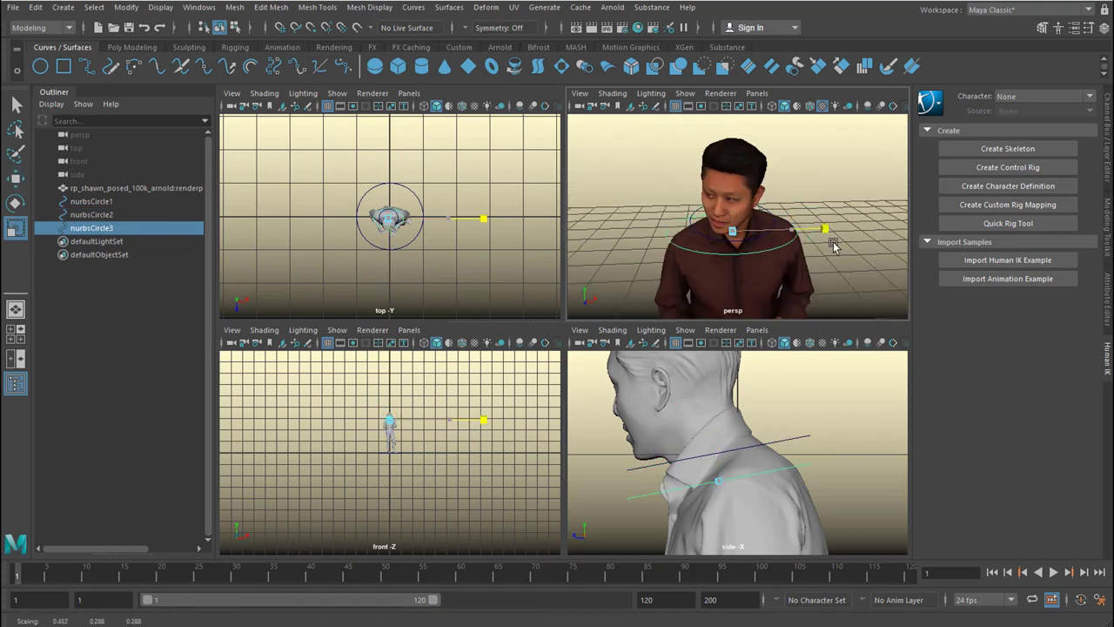
Duplicate the shoulder circle, lower the copy around the arms, widen it and scale it to about 0.441 in Z
{"action": "left_click_drag", "start_coordinate": [804, 280], "coordinate": [809, 238], "text": "alt"}
{"action": "key", "text": "ctrl+d"}
{"action": "key", "text": "w"}
{"action": "left_click_drag", "start_coordinate": [732, 175], "coordinate": [732, 228]}
{"action": "right_click_drag", "start_coordinate": [733, 235], "coordinate": [670, 262], "text": "alt"}
{"action": "left_click_drag", "start_coordinate": [688, 265], "coordinate": [641, 285], "text": "alt"}
{"action": "key", "text": "r"}
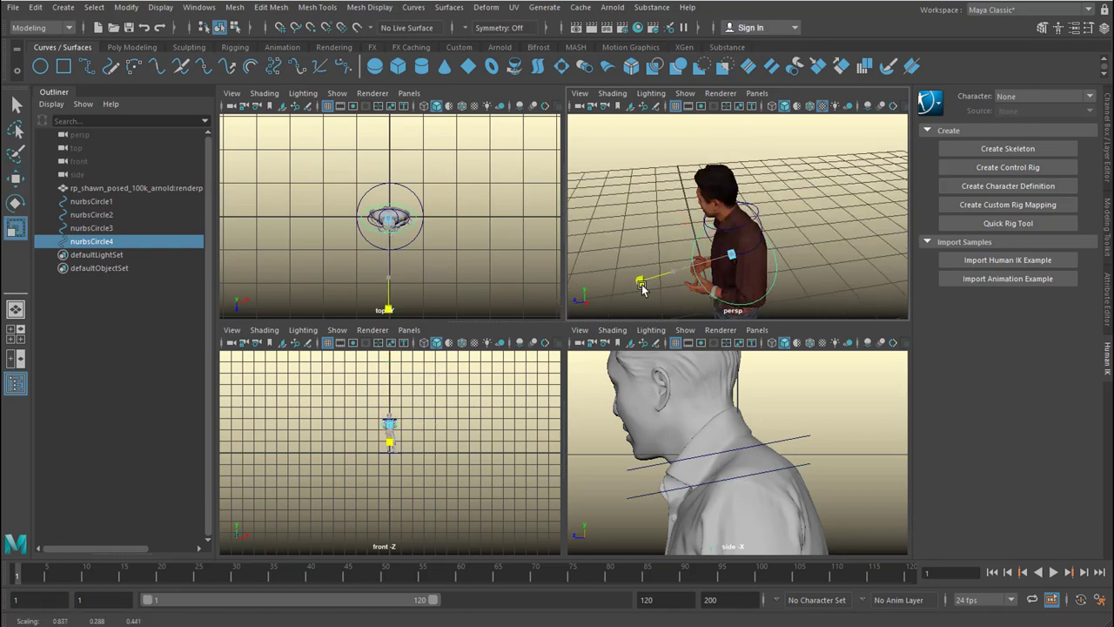
Raise the ground circle to thigh height as the lower edge of the garment
{"action": "right_click_drag", "start_coordinate": [740, 278], "coordinate": [665, 295], "text": "alt"}
{"action": "middle_click_drag", "start_coordinate": [813, 215], "coordinate": [814, 177], "text": "alt"}
{"action": "left_click", "coordinate": [773, 288]}
{"action": "key", "text": "w"}
{"action": "left_click_drag", "start_coordinate": [736, 224], "coordinate": [737, 169]}
{"action": "left_click_drag", "start_coordinate": [805, 283], "coordinate": [872, 290], "text": "alt"}
Loft a surface through the four circles in order from the thighs up to the neck
{"action": "key", "text": "space"}
{"action": "right_click_drag", "start_coordinate": [696, 396], "coordinate": [749, 383], "text": "alt"}
{"action": "key", "text": "q"}
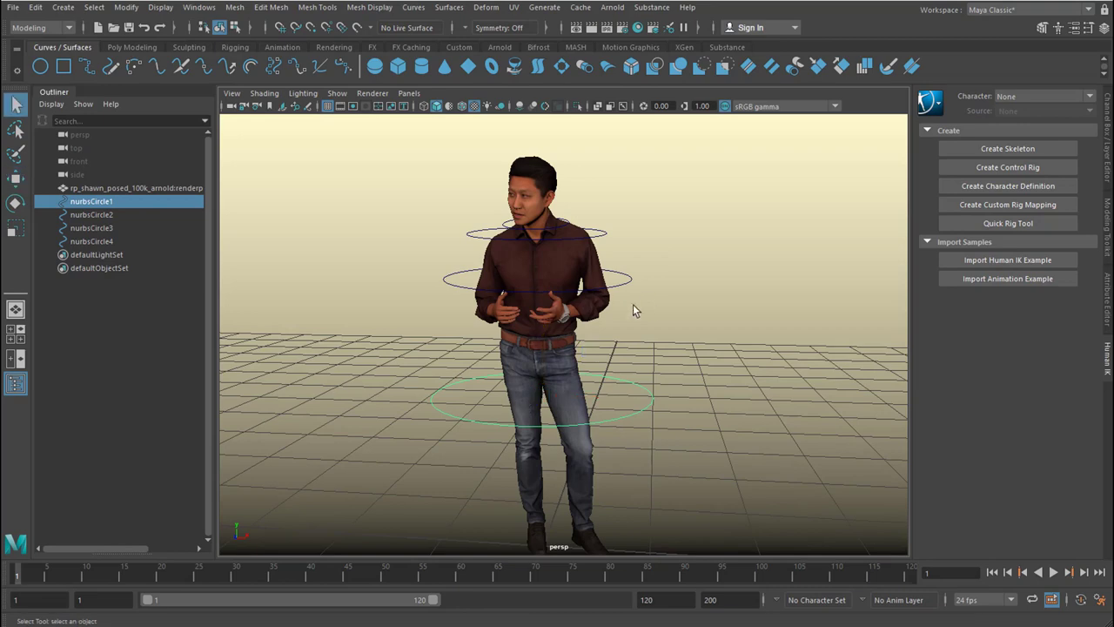
{"action": "left_click", "coordinate": [622, 285], "text": "shift"}
{"action": "left_click", "coordinate": [600, 238], "text": "shift"}
{"action": "left_click", "coordinate": [514, 224], "text": "shift"}
{"action": "left_click", "coordinate": [564, 236], "text": "shift"}
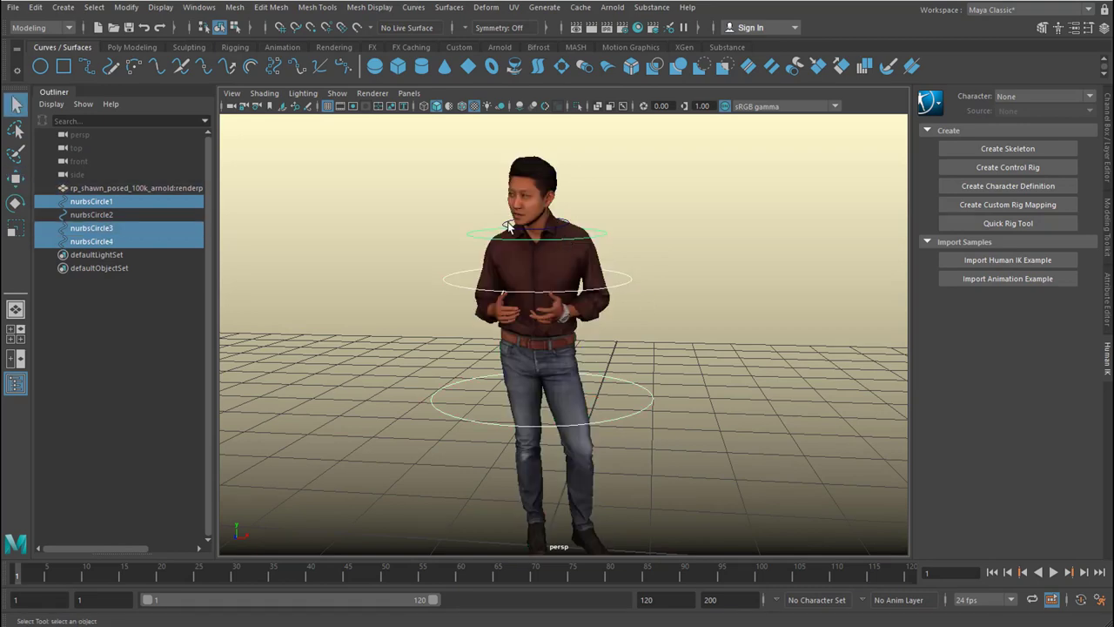
{"action": "left_click", "coordinate": [506, 223], "text": "shift"}
{"action": "left_click_drag", "start_coordinate": [521, 233], "coordinate": [521, 252], "text": "alt"}
{"action": "double_click", "coordinate": [538, 66]}
{"action": "left_click", "coordinate": [704, 258]}
{"action": "left_click", "coordinate": [730, 286]}
{"action": "left_click", "coordinate": [871, 472]}
{"action": "left_click", "coordinate": [991, 472]}
{"action": "mouse_move", "coordinate": [648, 413]}
{"action": "left_mouse_down", "text": "alt"}
{"action": "mouse_move", "coordinate": [603, 458]}
{"action": "mouse_move", "coordinate": [704, 428]}
{"action": "mouse_move", "coordinate": [654, 419]}
{"action": "left_mouse_up", "text": "alt"}
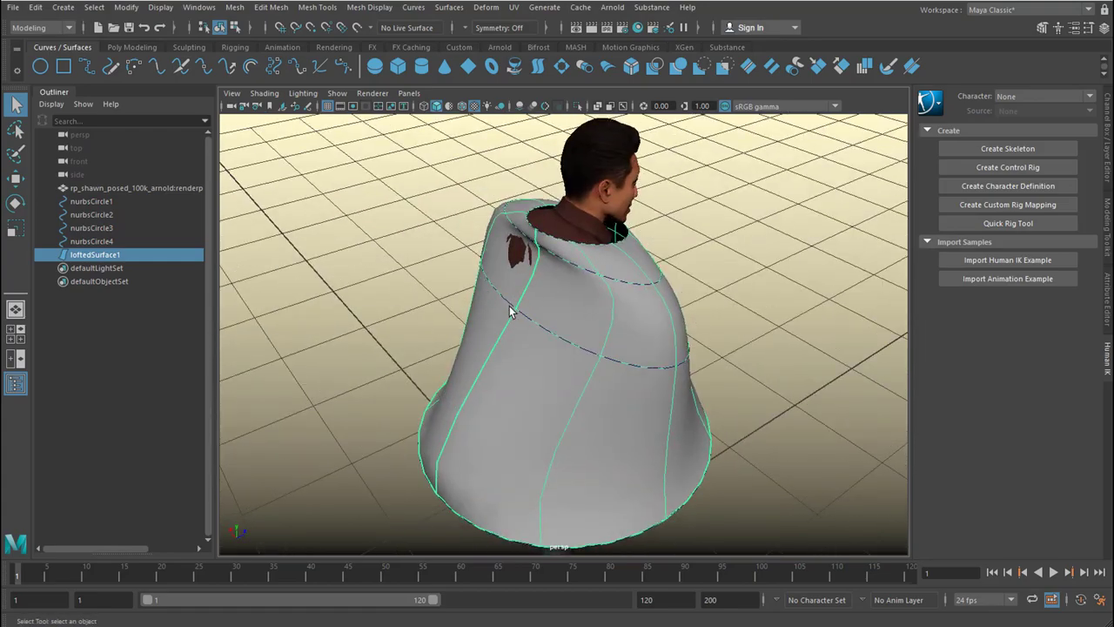
Scale the arm-level circle along its front-to-back axis to enlarge the lofted surface around the torso
{"action": "left_click", "coordinate": [100, 241]}
{"action": "key", "text": "r"}
{"action": "left_click_drag", "start_coordinate": [621, 290], "coordinate": [673, 406]}
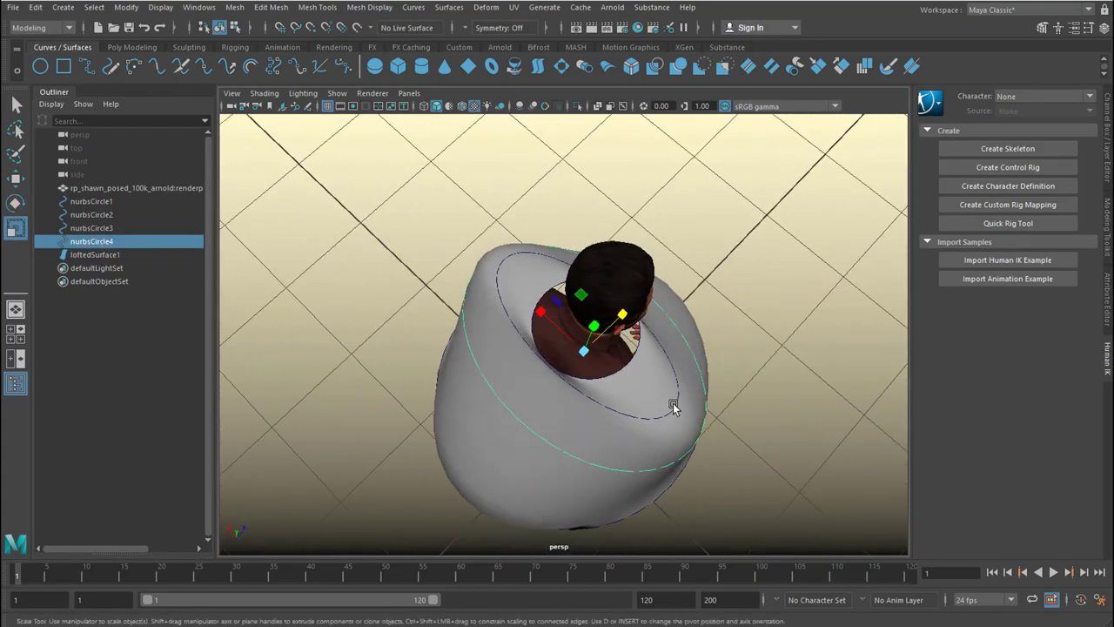
Enlarge the shoulder circle so that the lofted surface clears the man's shoulders
{"action": "left_click", "coordinate": [106, 227]}
{"action": "left_click_drag", "start_coordinate": [579, 425], "coordinate": [517, 395], "text": "alt"}
{"action": "left_click_drag", "start_coordinate": [610, 253], "coordinate": [615, 256]}
{"action": "left_click_drag", "start_coordinate": [557, 418], "coordinate": [726, 368], "text": "alt"}
{"action": "left_click", "coordinate": [706, 467]}
{"action": "left_click", "coordinate": [534, 439]}
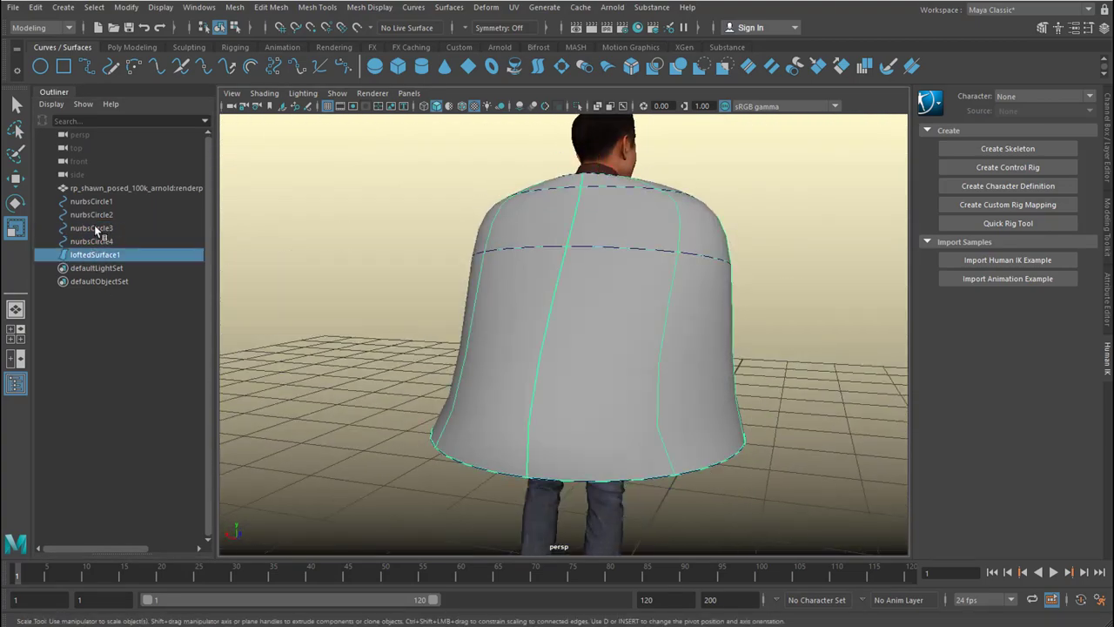
Scale down the hem circle to narrow the lower end of the lofted garment
{"action": "left_click", "coordinate": [98, 202]}
{"action": "left_click_drag", "start_coordinate": [585, 428], "coordinate": [540, 447]}
{"action": "left_click_drag", "start_coordinate": [591, 480], "coordinate": [453, 470], "text": "alt"}
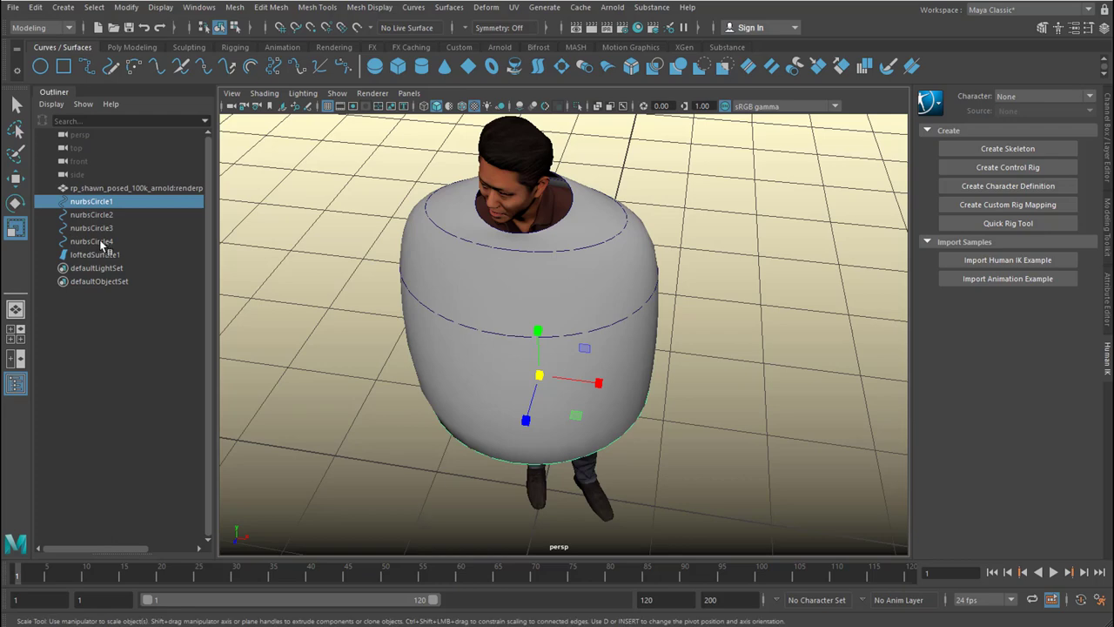
Scale the neck circle down to about 0.258 to tighten the garment's collar
{"action": "left_click", "coordinate": [96, 228]}
{"action": "left_click", "coordinate": [96, 214]}
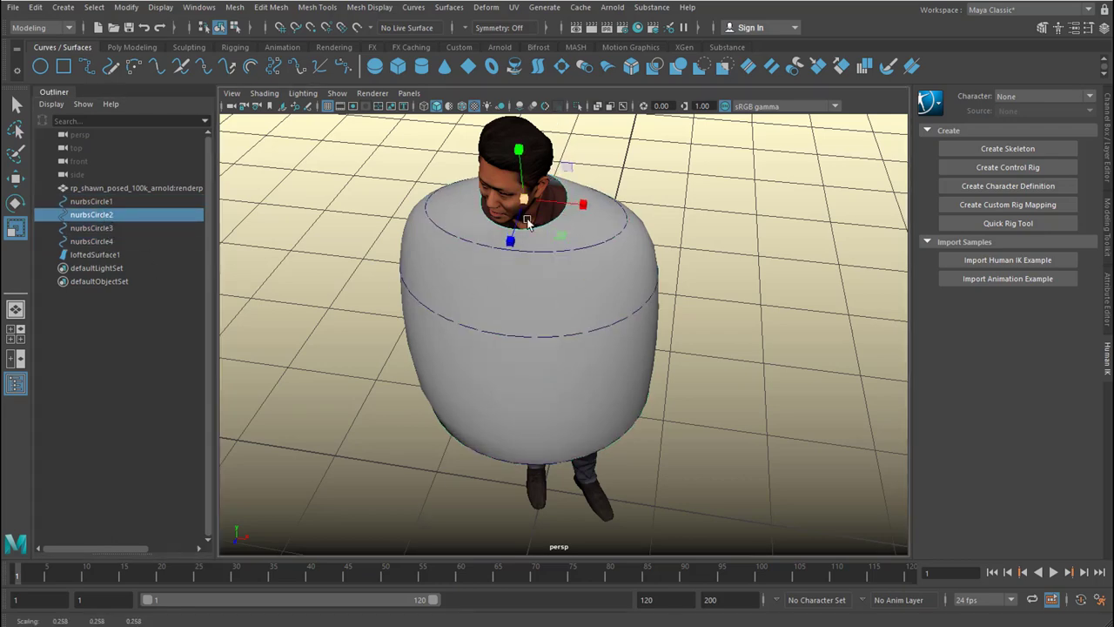
{"action": "left_click_drag", "start_coordinate": [519, 215], "coordinate": [619, 346], "text": "alt"}
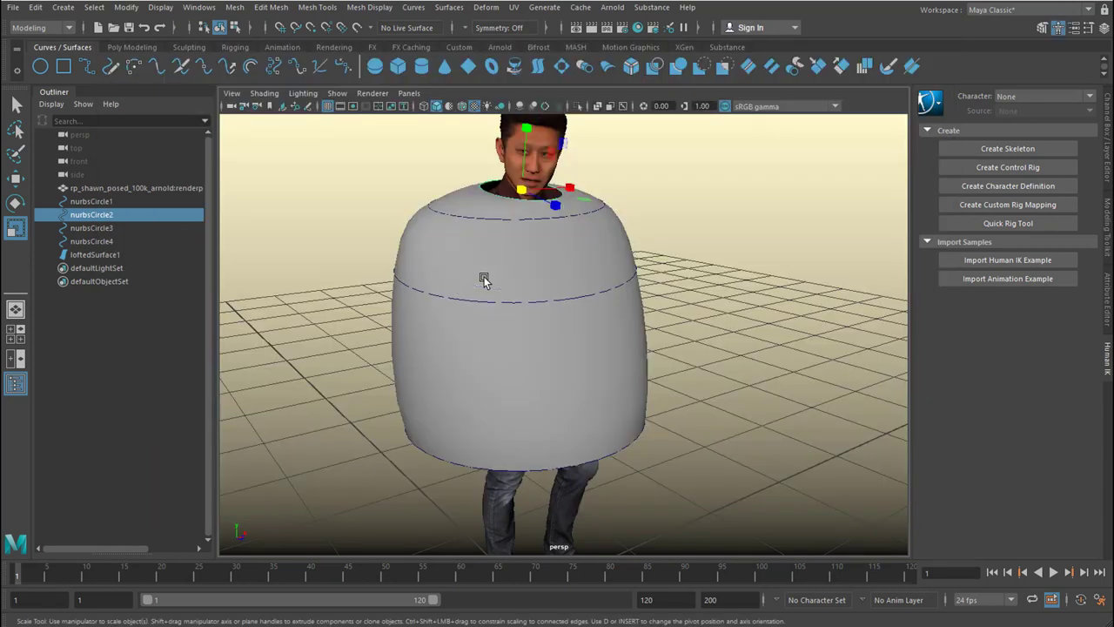
Open the Hypershade and bring in "Yukata Kimono - KimonoRed.sbsar" from the file explorer as a Substance node
{"action": "left_click", "coordinate": [638, 27]}
{"action": "left_click_drag", "start_coordinate": [394, 157], "coordinate": [686, 47]}
{"action": "mouse_move", "coordinate": [28, 622]}
{"action": "left_click", "coordinate": [181, 596]}
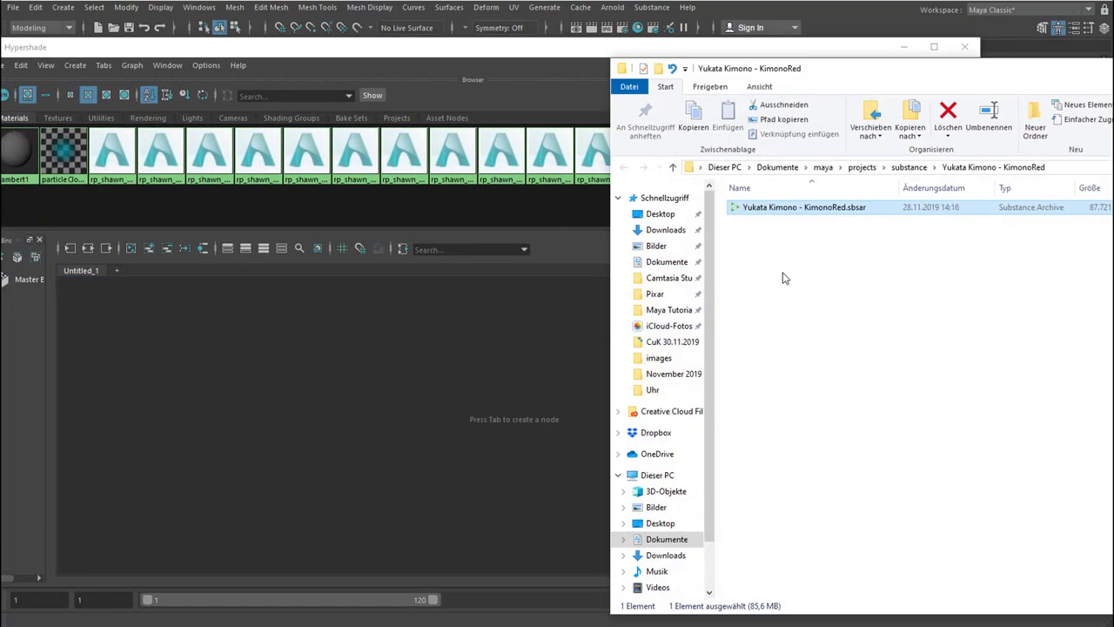
{"action": "left_click_drag", "start_coordinate": [748, 208], "coordinate": [465, 396]}
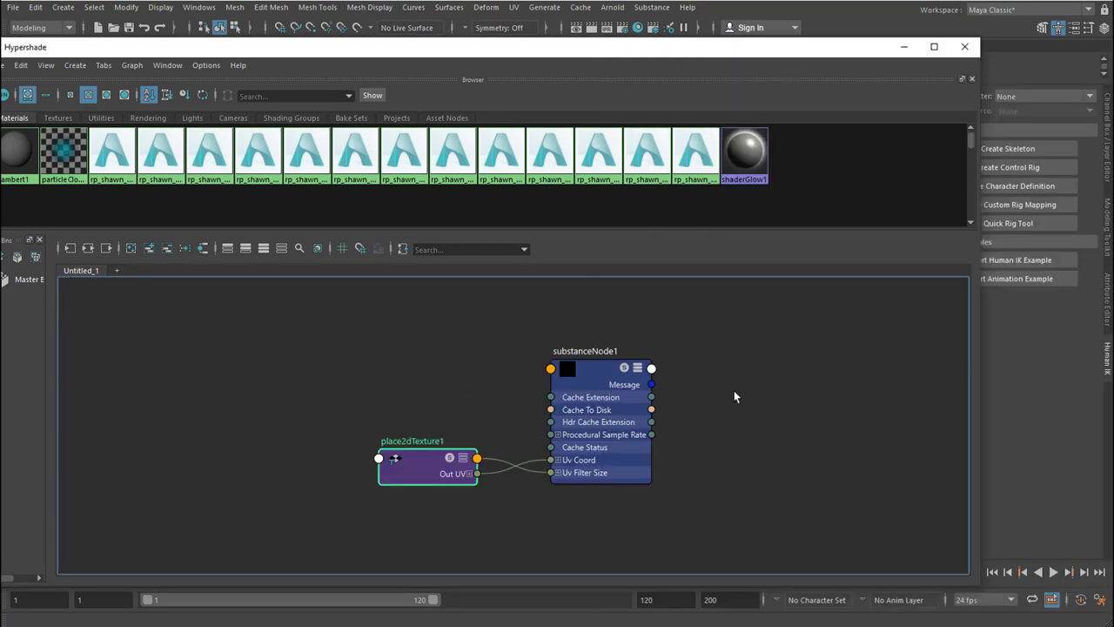
Show the Substance node's properties and create its shader network with the Arnold workflow
{"action": "left_click", "coordinate": [167, 66]}
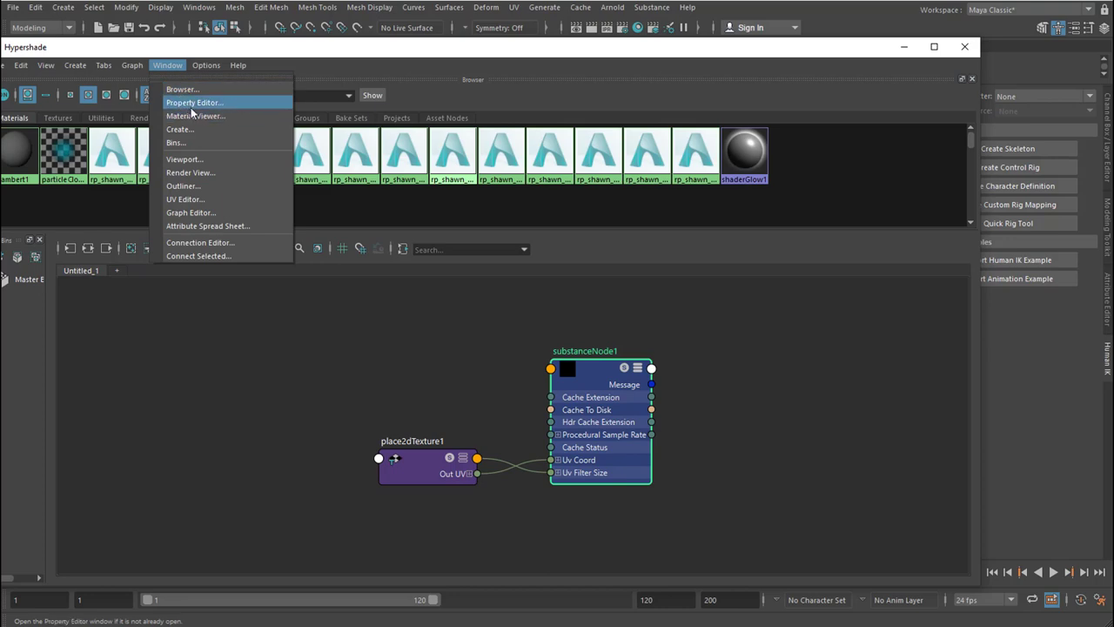
{"action": "left_click", "coordinate": [198, 102]}
{"action": "left_click_drag", "start_coordinate": [478, 117], "coordinate": [949, 305]}
{"action": "scroll", "coordinate": [914, 379], "scroll_direction": "down", "scroll_amount": 3}
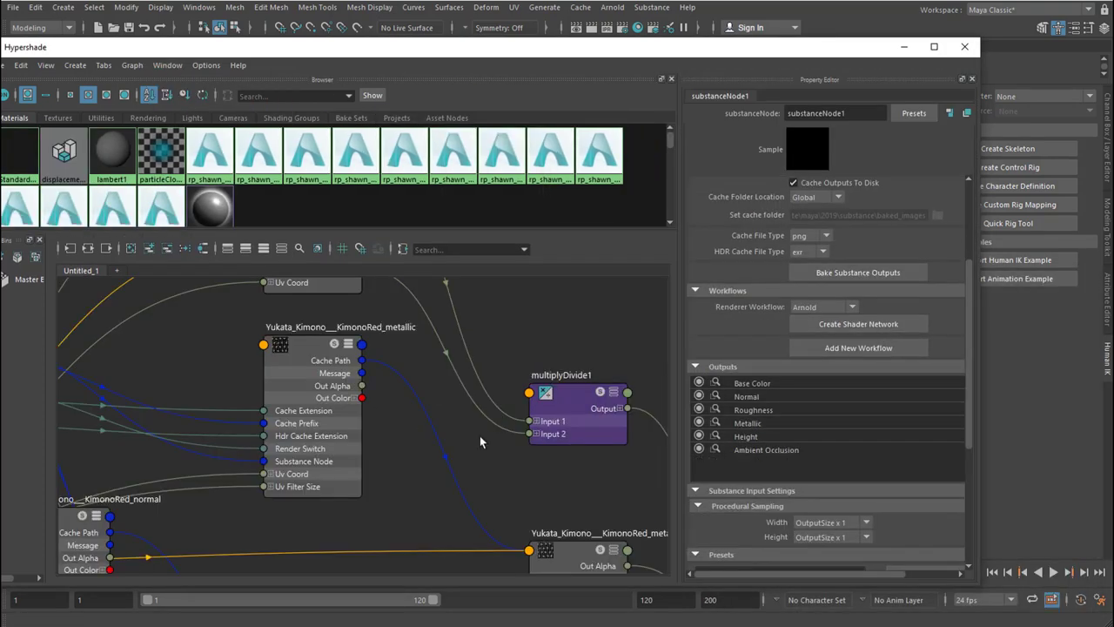
{"action": "right_click_drag", "start_coordinate": [520, 443], "coordinate": [283, 483], "text": "alt"}
Minimize the Hypershade and convert the lofted NURBS surface to polygons
{"action": "left_click", "coordinate": [905, 46]}
{"action": "left_click", "coordinate": [567, 249]}
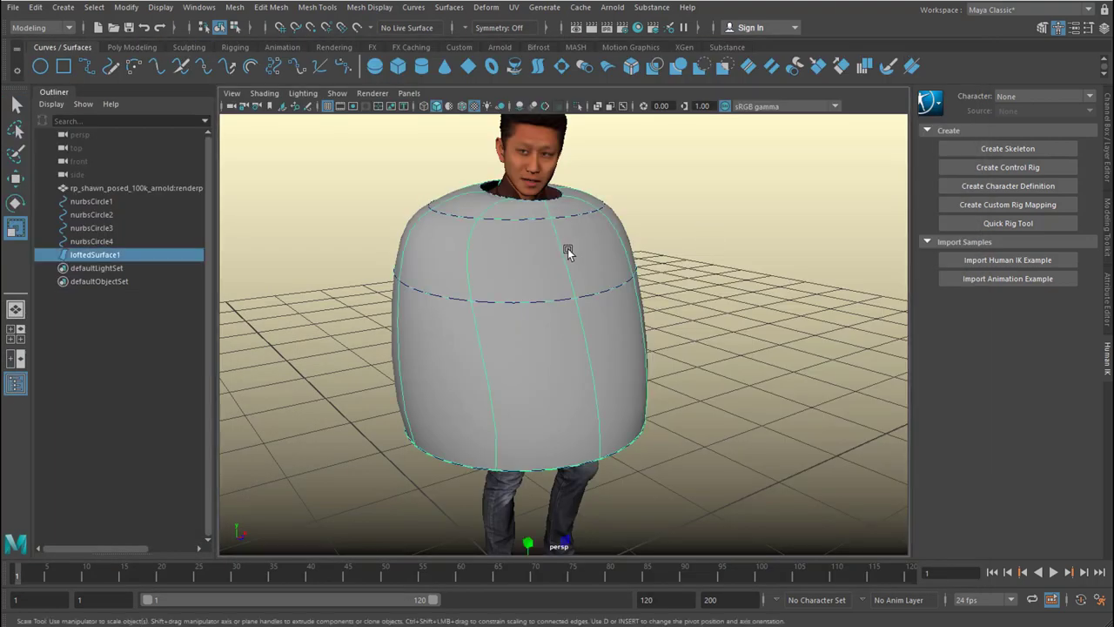
{"action": "left_click", "coordinate": [126, 7]}
{"action": "mouse_move", "coordinate": [148, 331]}
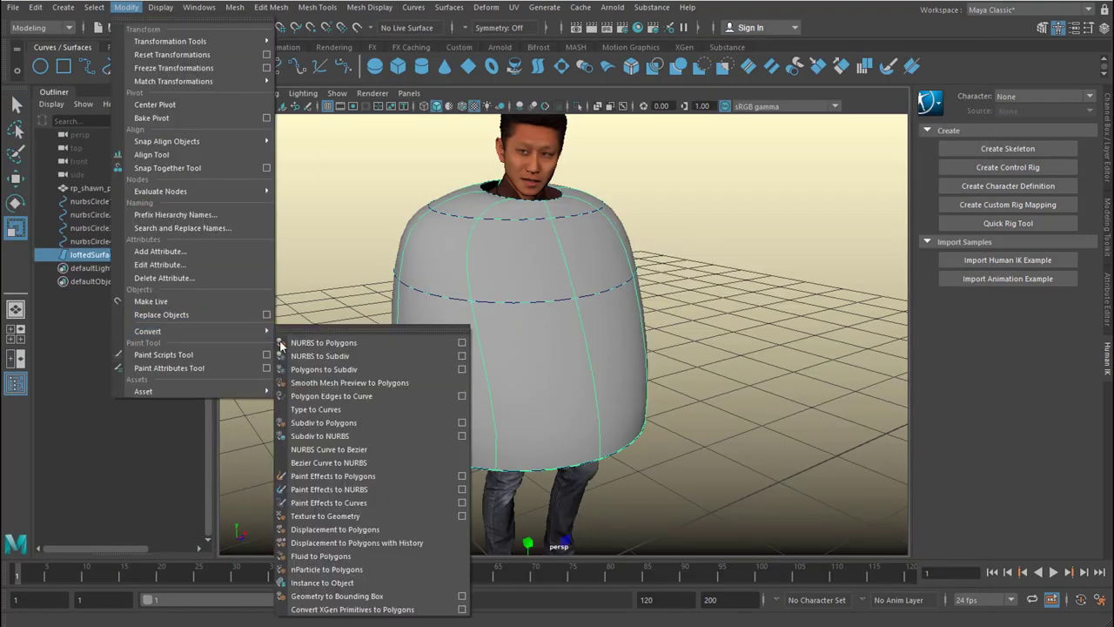
{"action": "left_click", "coordinate": [460, 340]}
{"action": "left_click", "coordinate": [898, 477]}
{"action": "left_click", "coordinate": [999, 471]}
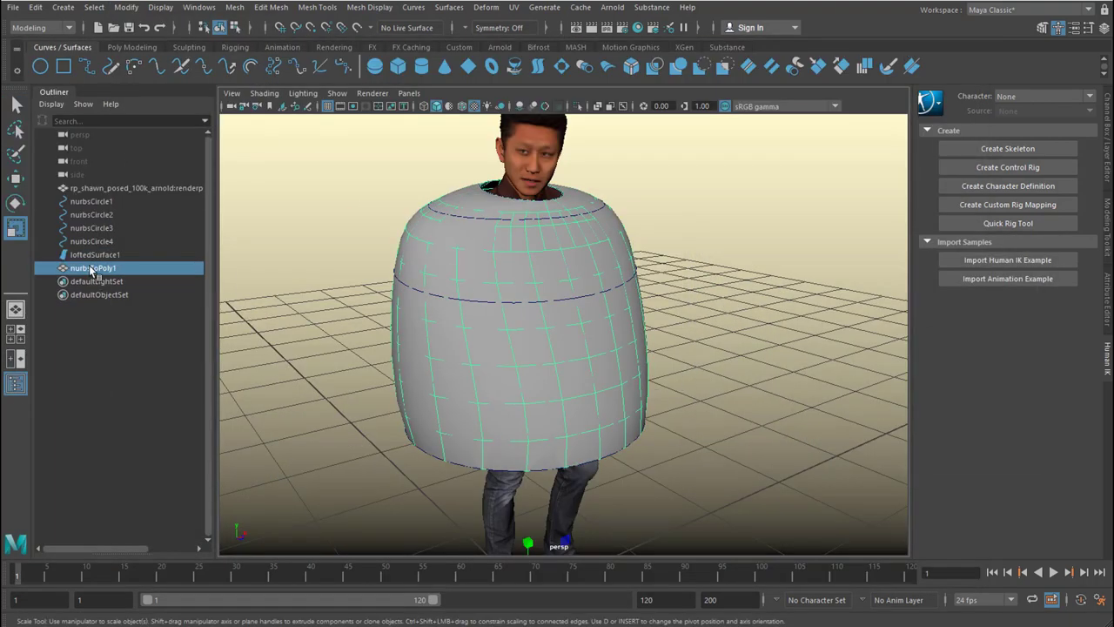
Hide the original lofted surface and the four NURBS circles
{"action": "left_click", "coordinate": [99, 255]}
{"action": "left_click", "coordinate": [103, 202], "text": "shift"}
{"action": "key", "text": "ctrl+h"}
Assign the red kimono Substance material to the polygon garment
{"action": "left_click", "coordinate": [429, 340]}
{"action": "right_click_drag", "start_coordinate": [450, 318], "coordinate": [620, 508]}
{"action": "left_click_drag", "start_coordinate": [722, 475], "coordinate": [632, 372], "text": "alt"}
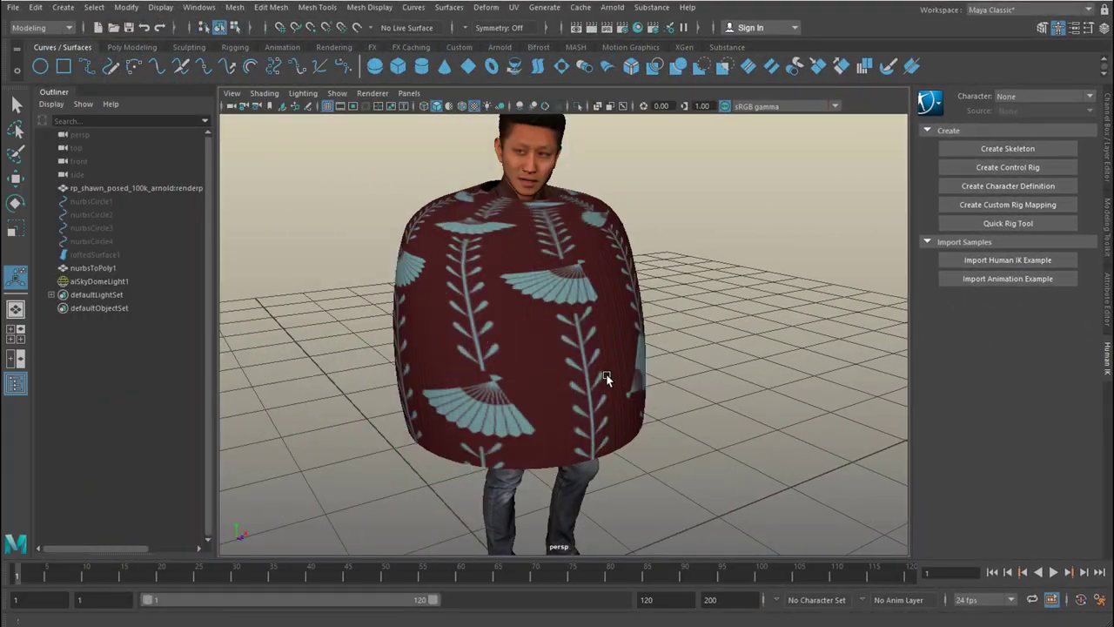
{"action": "left_click_drag", "start_coordinate": [606, 377], "coordinate": [532, 216], "text": "alt"}
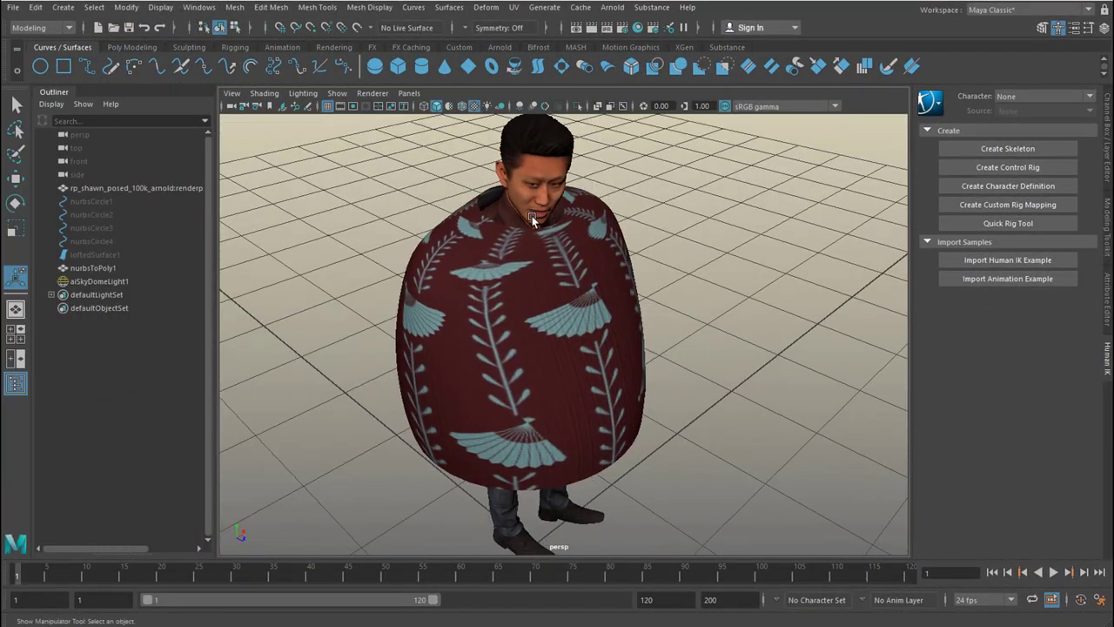
Switch to the FX toolset and turn the polygon garment into an nCloth object
{"action": "left_click", "coordinate": [537, 172]}
{"action": "left_click", "coordinate": [615, 361]}
{"action": "left_click_drag", "start_coordinate": [704, 435], "coordinate": [630, 348], "text": "alt"}
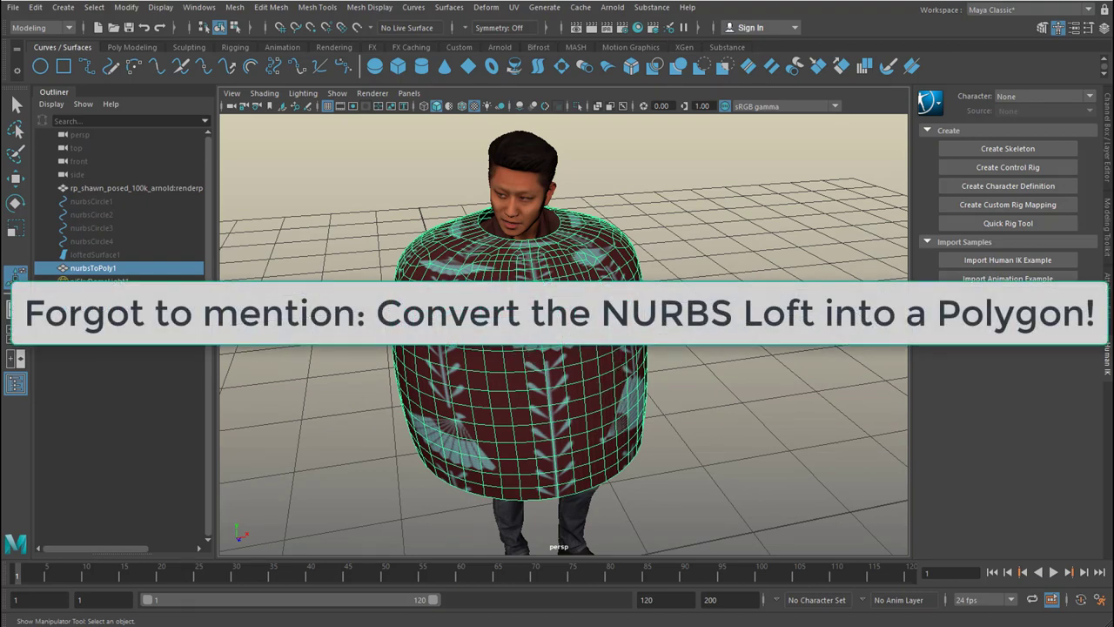
{"action": "left_click", "coordinate": [68, 29]}
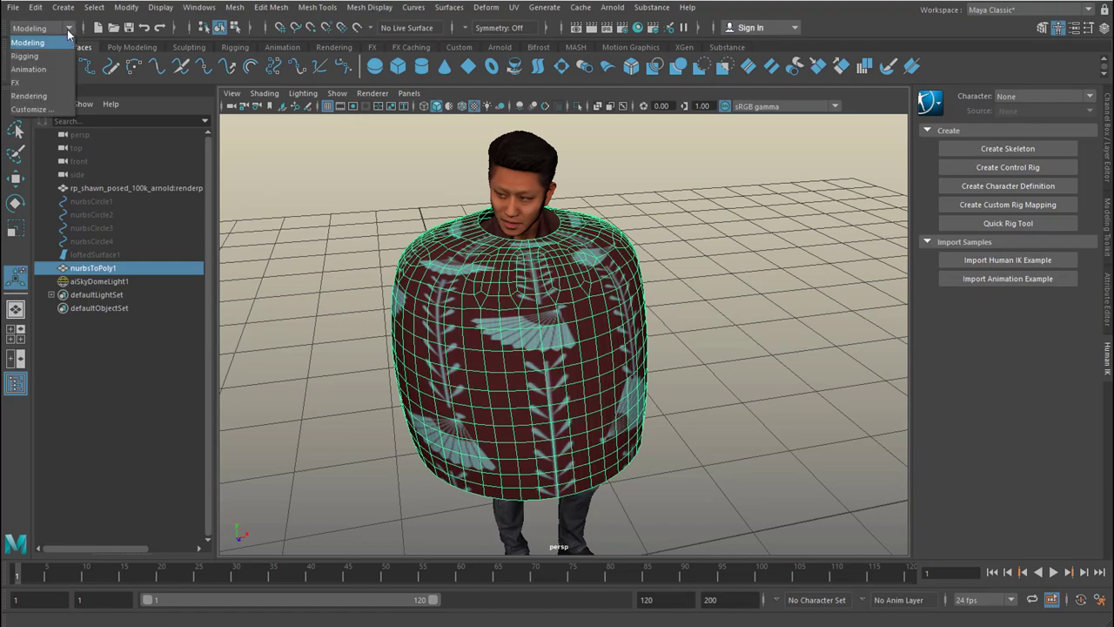
{"action": "left_click", "coordinate": [45, 81]}
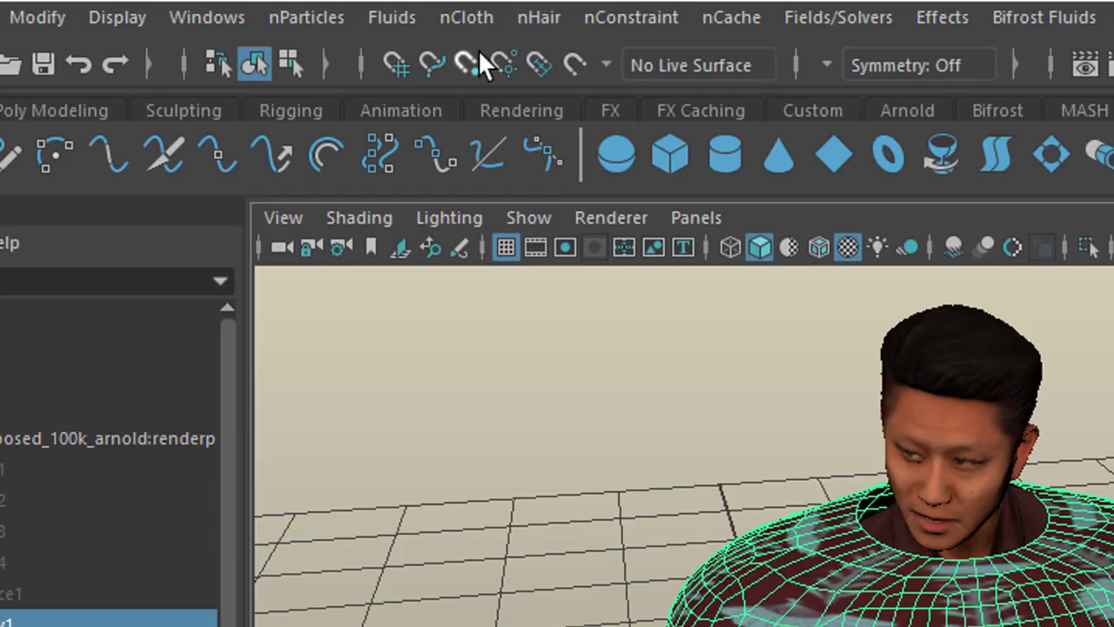
{"action": "left_click", "coordinate": [308, 8]}
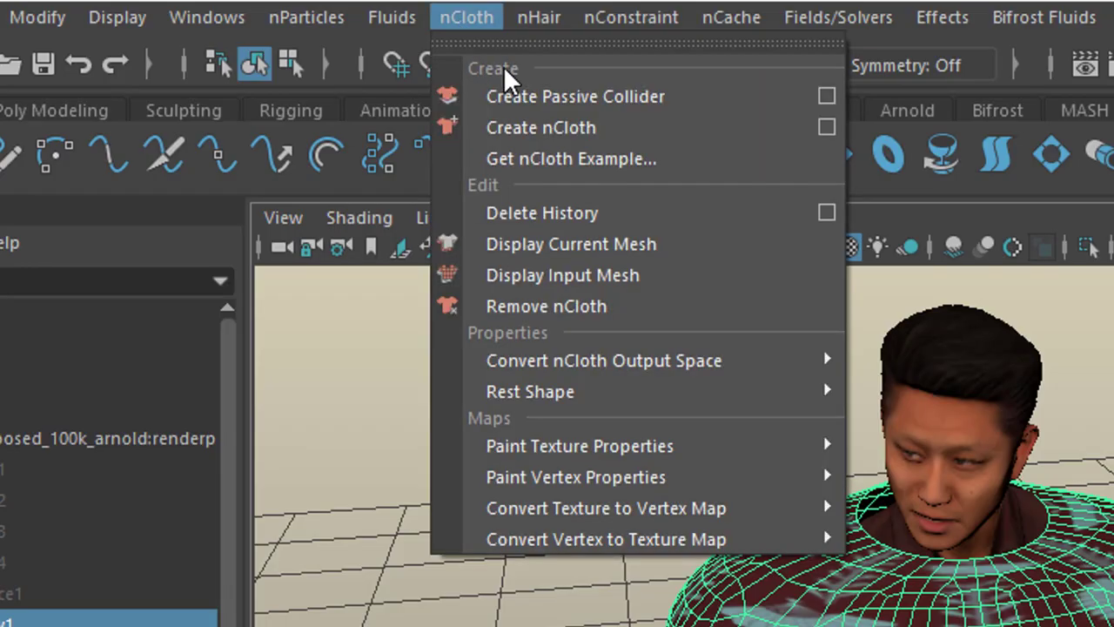
{"action": "left_click", "coordinate": [631, 130]}
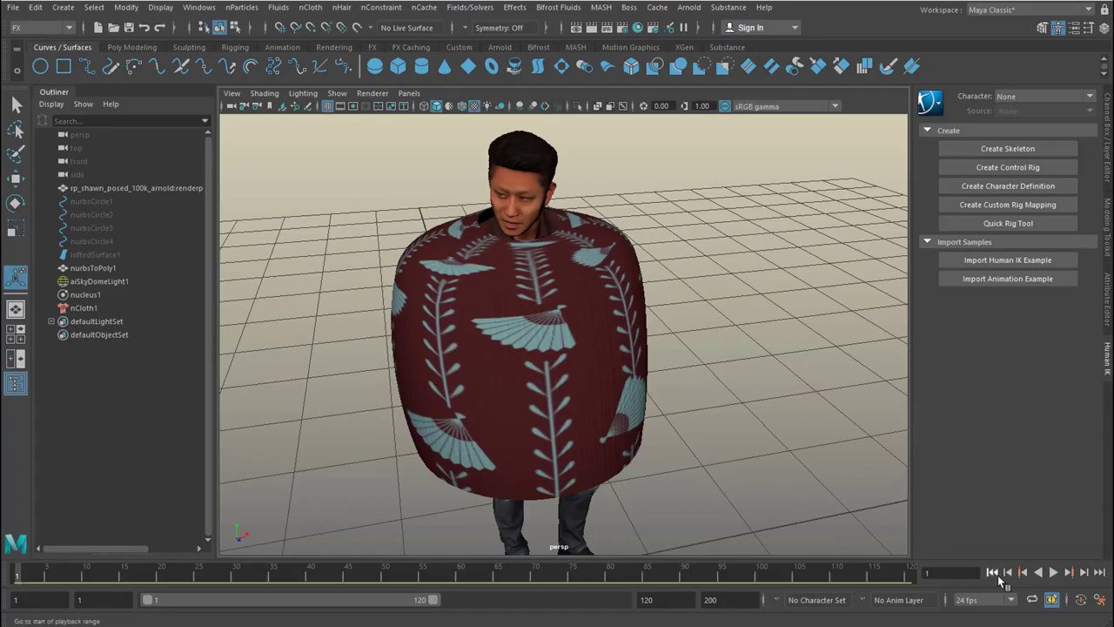
Play the cloth simulation, stop it and return to the first frame
{"action": "left_click", "coordinate": [1053, 576]}
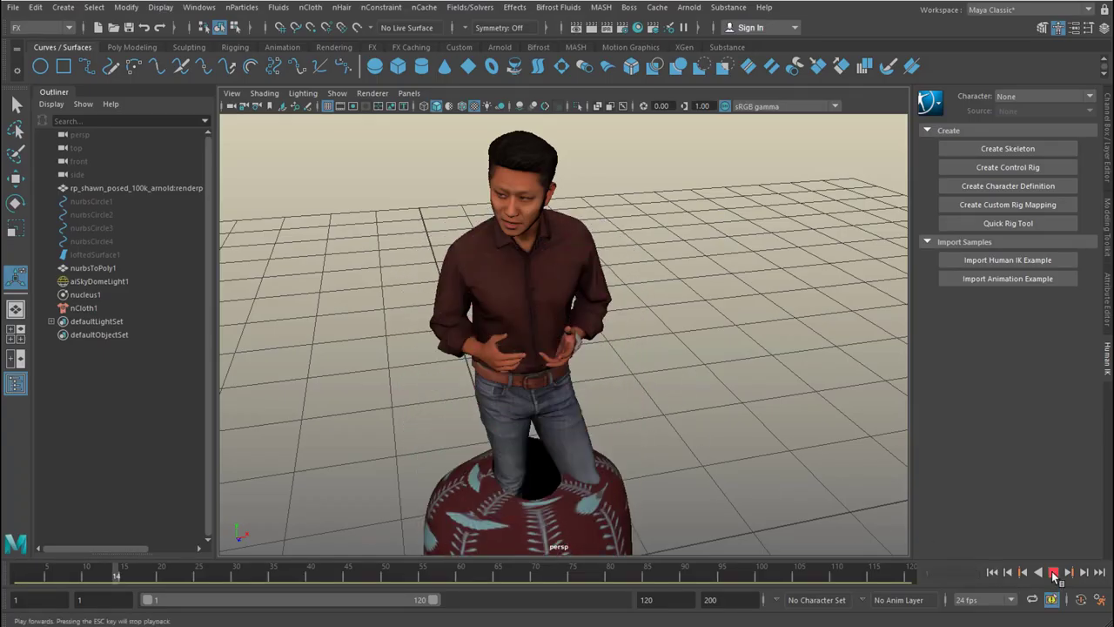
{"action": "left_click", "coordinate": [1054, 576]}
{"action": "left_click", "coordinate": [993, 572]}
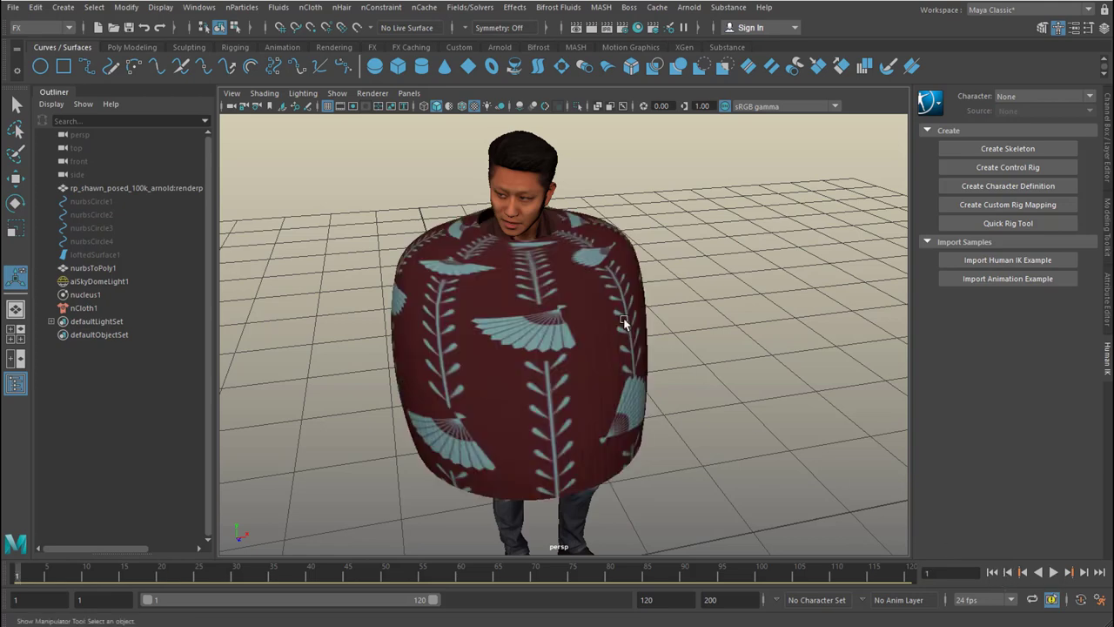
Make the posed man a passive collider for the cloth simulation
{"action": "left_click", "coordinate": [526, 191]}
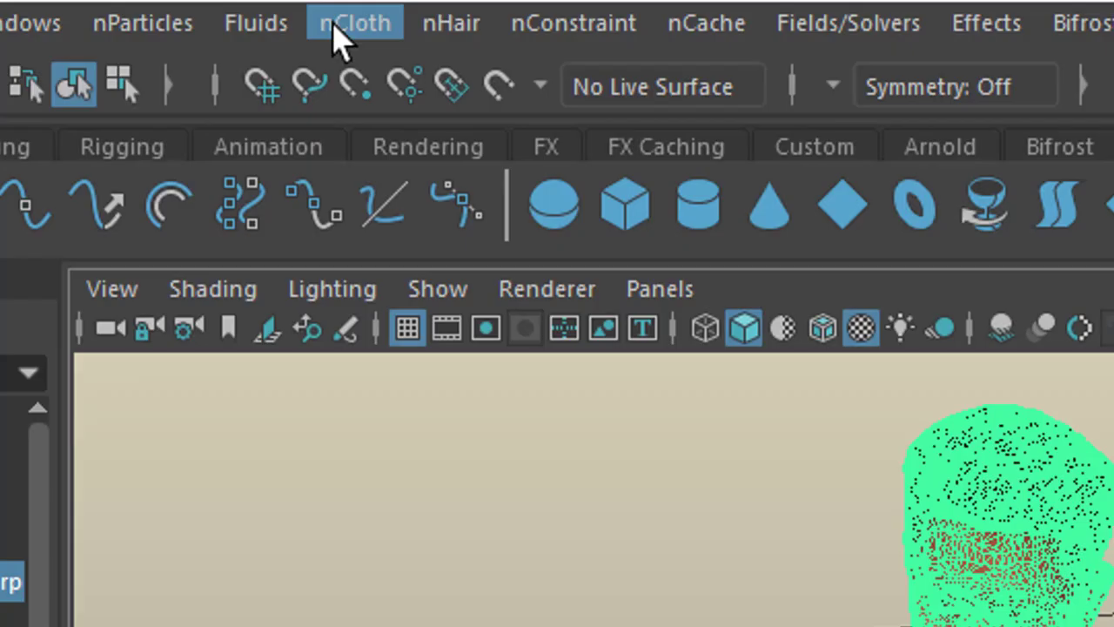
{"action": "left_click", "coordinate": [307, 11]}
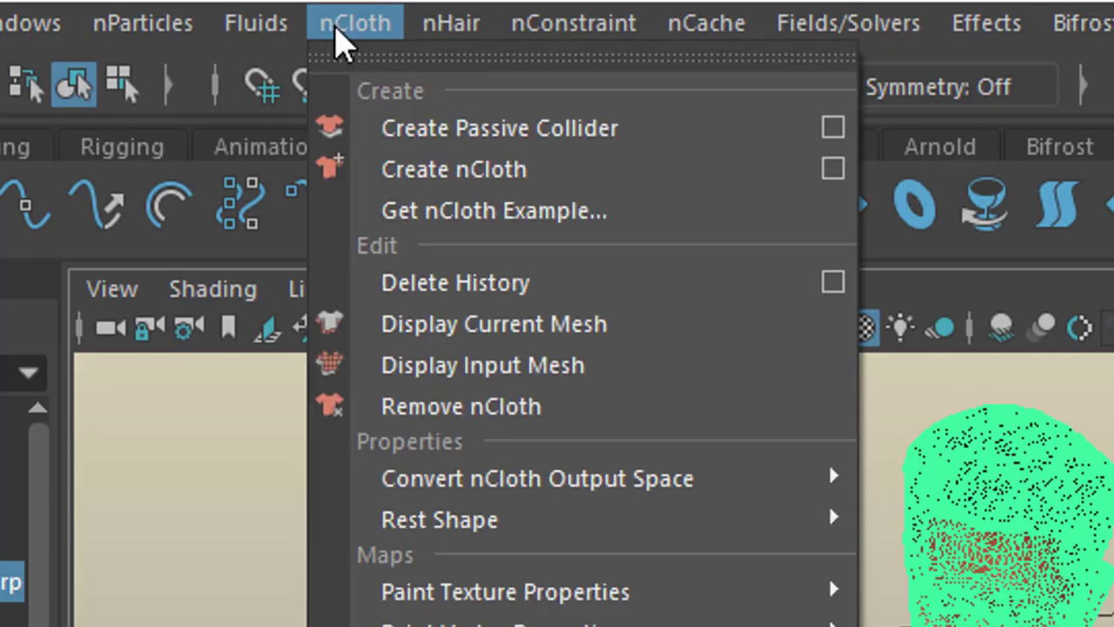
{"action": "left_click", "coordinate": [454, 131]}
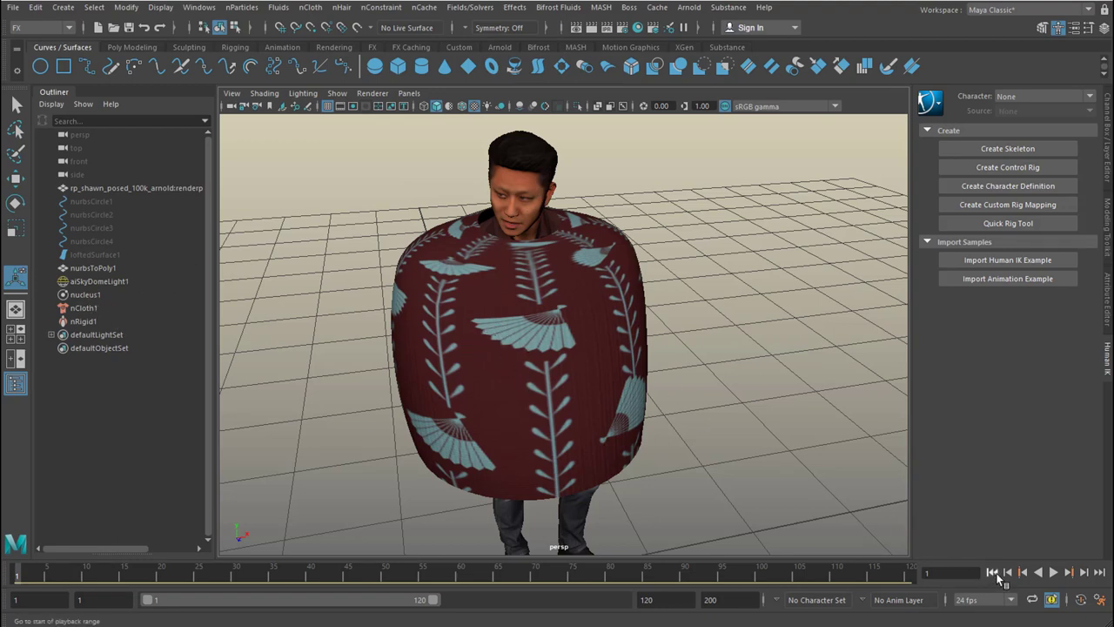
Play the simulation with the collider, stop it at frame 10 and examine how the garment meets the shoulders
{"action": "left_click", "coordinate": [1053, 572]}
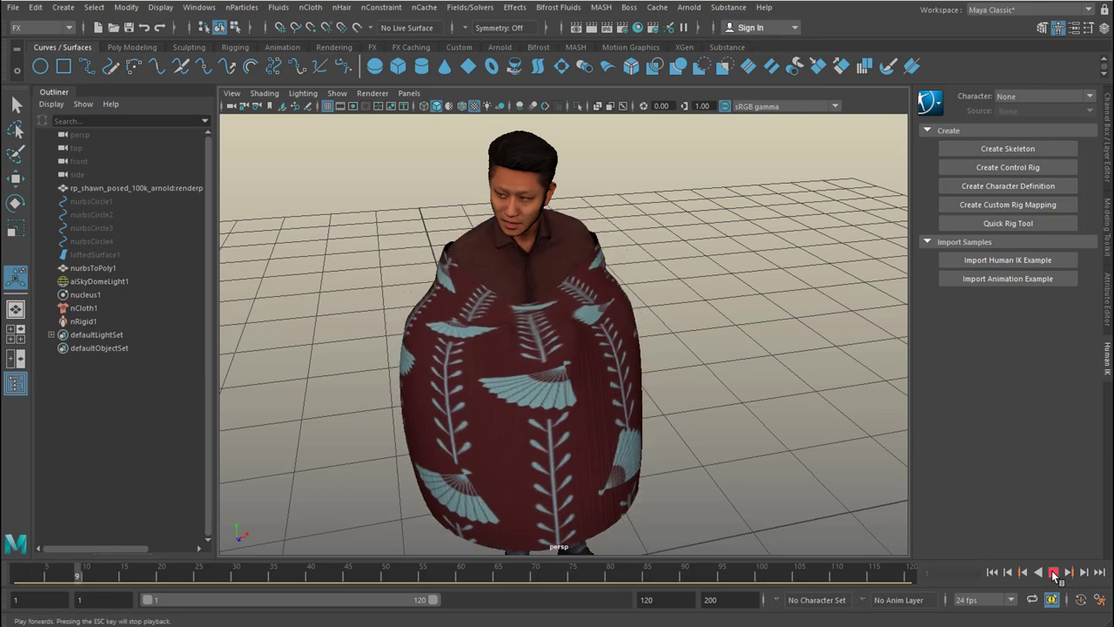
{"action": "left_click_drag", "start_coordinate": [708, 368], "coordinate": [576, 427], "text": "alt"}
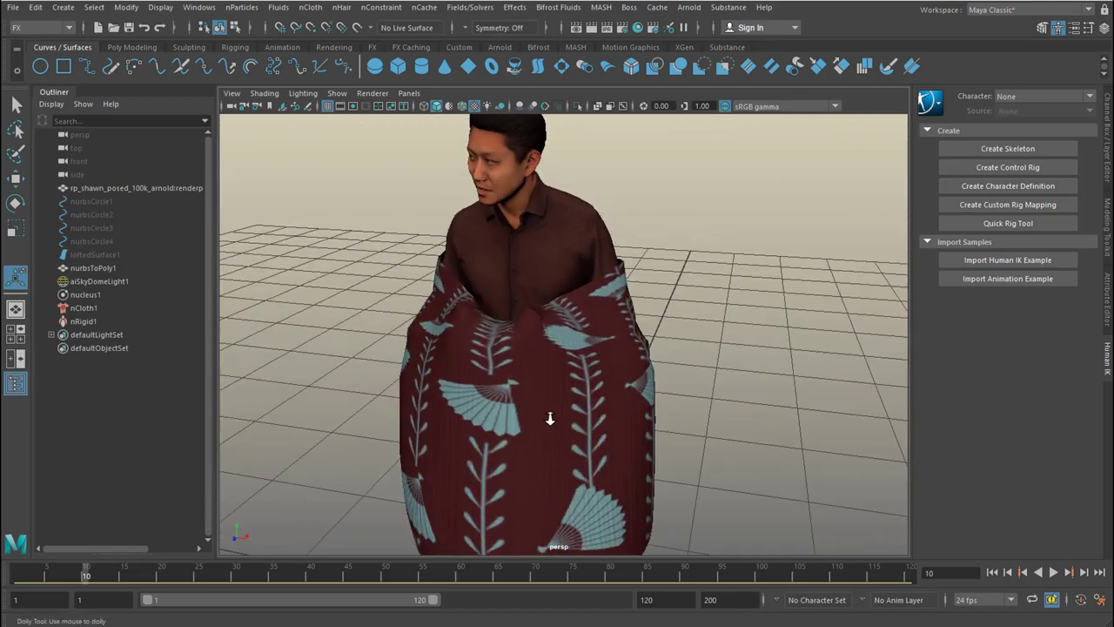
{"action": "right_click_drag", "start_coordinate": [550, 418], "coordinate": [682, 428], "text": "alt"}
{"action": "left_click_drag", "start_coordinate": [681, 427], "coordinate": [549, 477], "text": "alt"}
{"action": "left_click_drag", "start_coordinate": [630, 328], "coordinate": [605, 335], "text": "alt"}
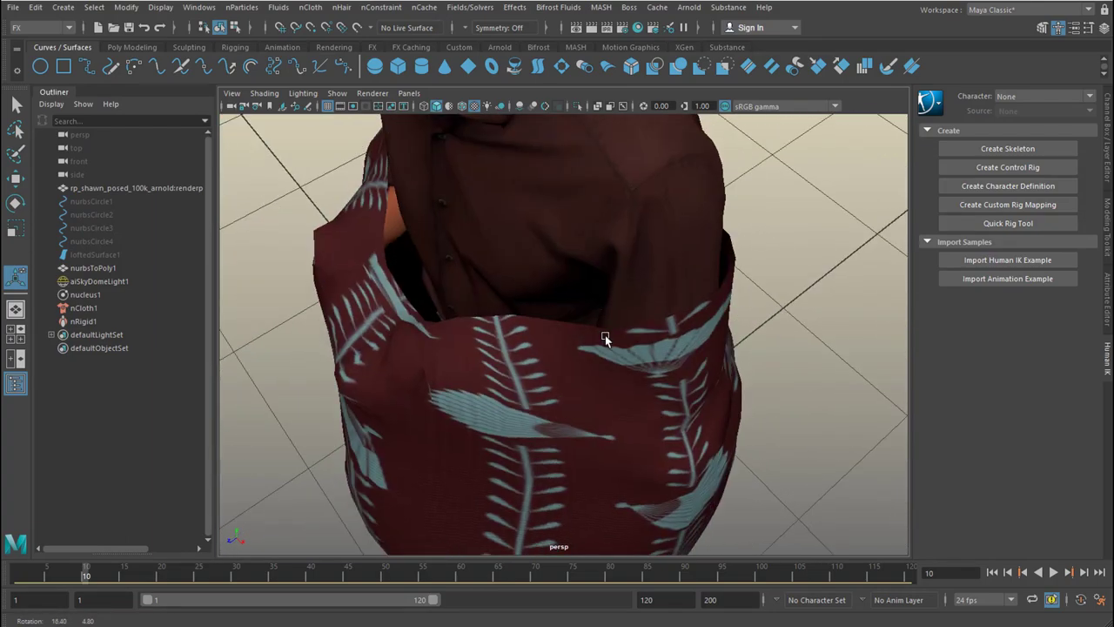
Continue the simulation in short runs to watch the garment around the hips and legs, and return to the first frame
{"action": "left_click", "coordinate": [1054, 572]}
{"action": "left_click_drag", "start_coordinate": [633, 368], "coordinate": [593, 393], "text": "alt"}
{"action": "scroll", "coordinate": [610, 408], "scroll_direction": "down", "scroll_amount": 5}
{"action": "middle_click_drag", "start_coordinate": [611, 404], "coordinate": [612, 257], "text": "alt"}
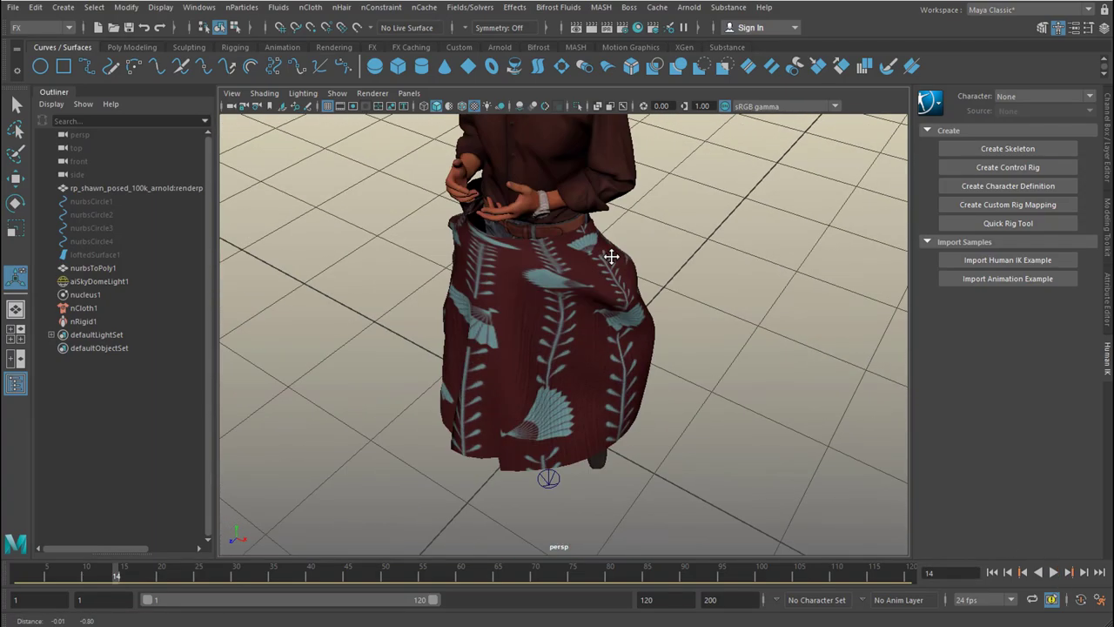
{"action": "left_click", "coordinate": [1054, 572]}
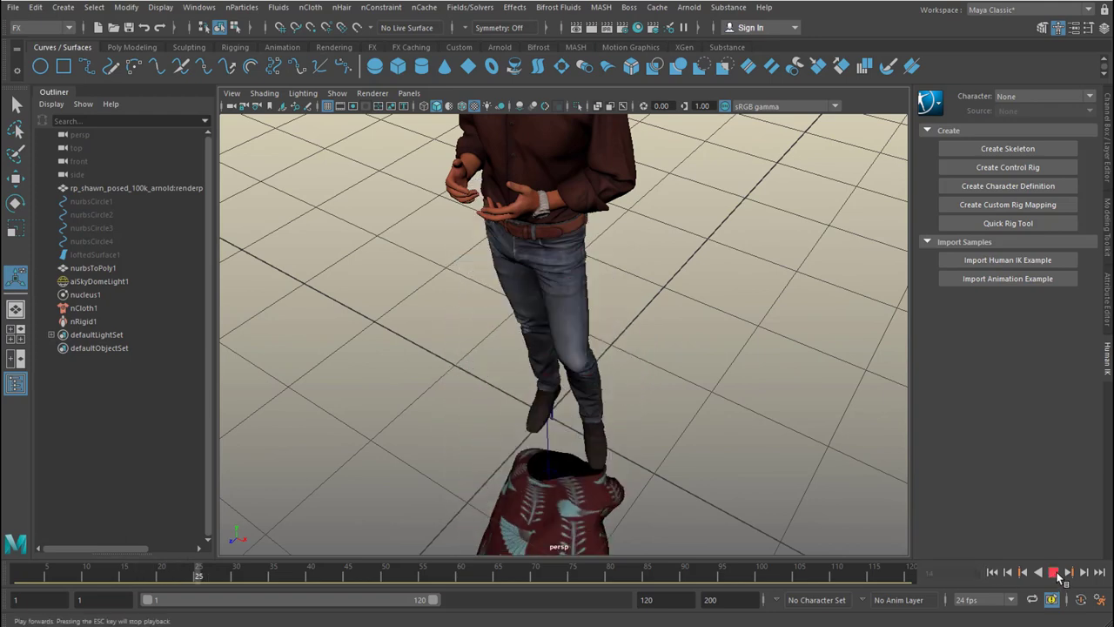
{"action": "left_click", "coordinate": [1054, 572]}
{"action": "left_click_drag", "start_coordinate": [778, 378], "coordinate": [600, 404], "text": "alt"}
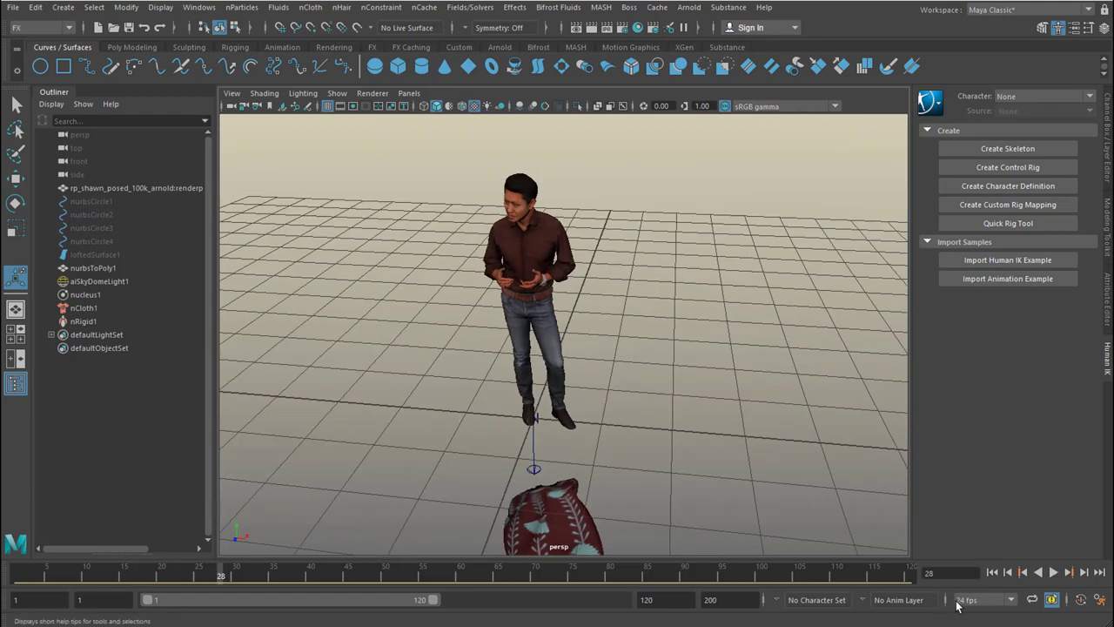
{"action": "left_click", "coordinate": [993, 572]}
Select the polygon garment and switch it to edge component selection
{"action": "scroll", "coordinate": [544, 333], "scroll_direction": "up", "scroll_amount": 6}
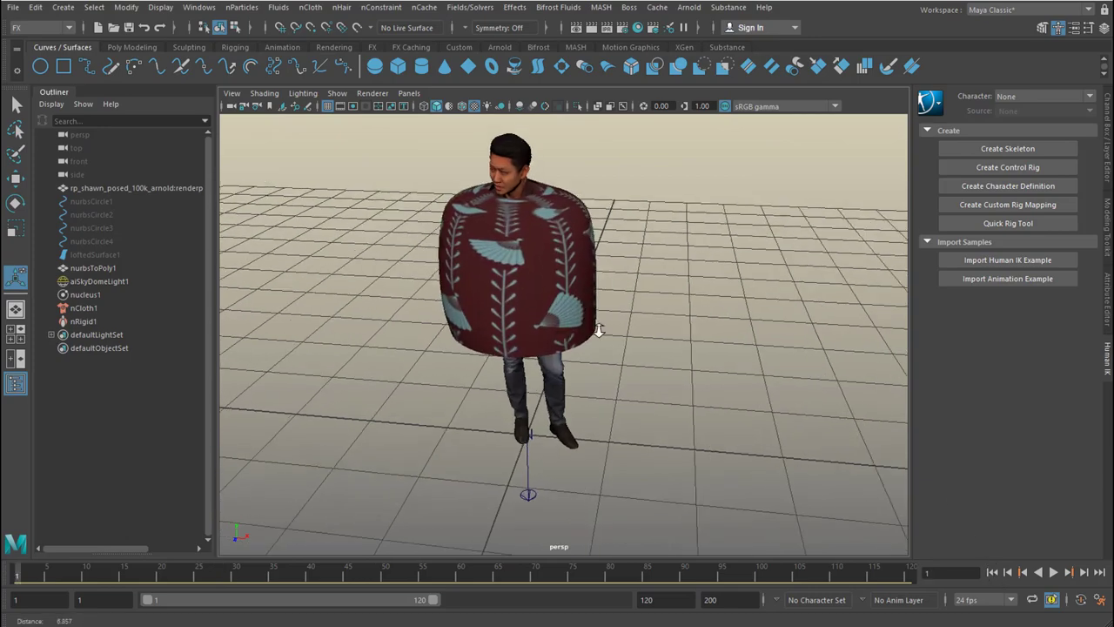
{"action": "middle_click_drag", "start_coordinate": [603, 323], "coordinate": [611, 367], "text": "alt"}
{"action": "right_click_drag", "start_coordinate": [567, 396], "coordinate": [695, 407], "text": "alt"}
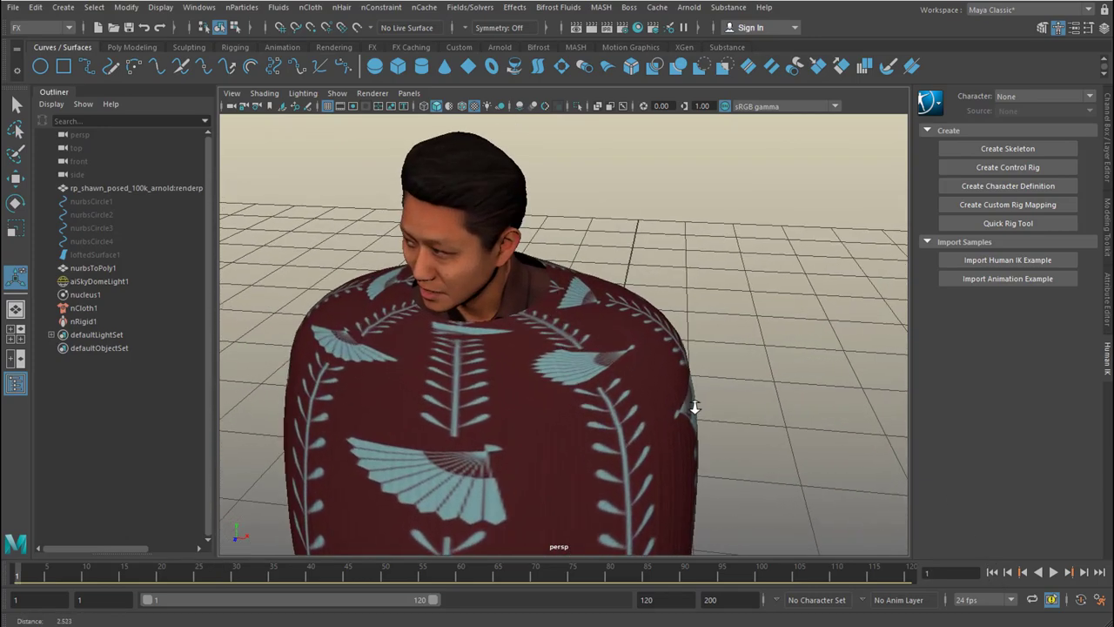
{"action": "left_click", "coordinate": [550, 324]}
{"action": "right_click_drag", "start_coordinate": [564, 231], "coordinate": [564, 306]}
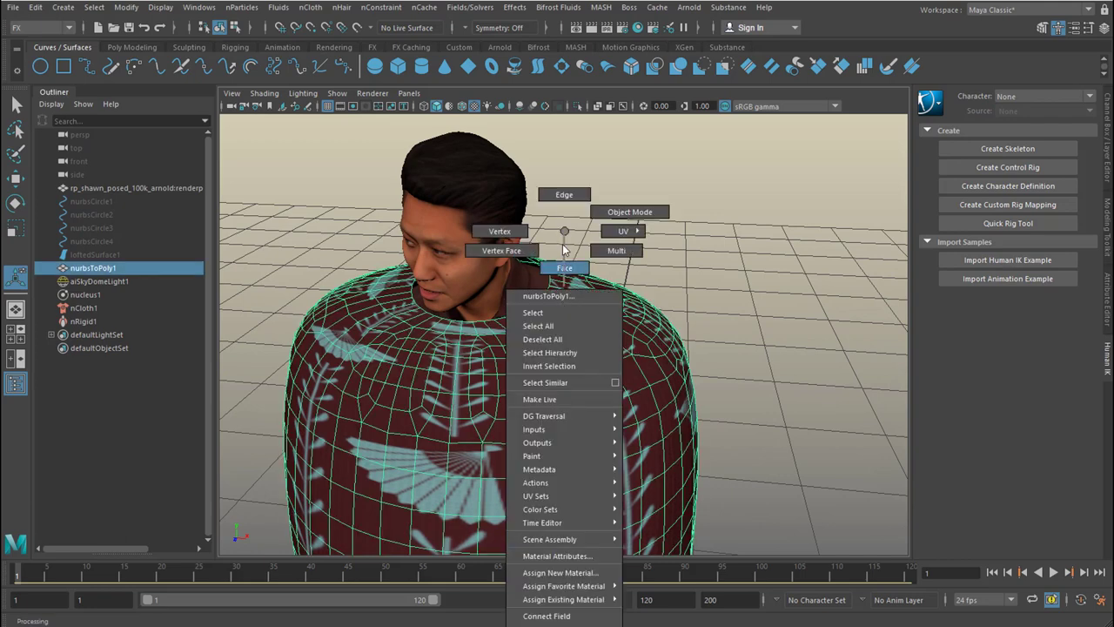
{"action": "right_click_drag", "start_coordinate": [564, 195], "coordinate": [564, 195]}
Toggle soft selection on the garment's edges and leave it turned off
{"action": "left_click", "coordinate": [460, 351]}
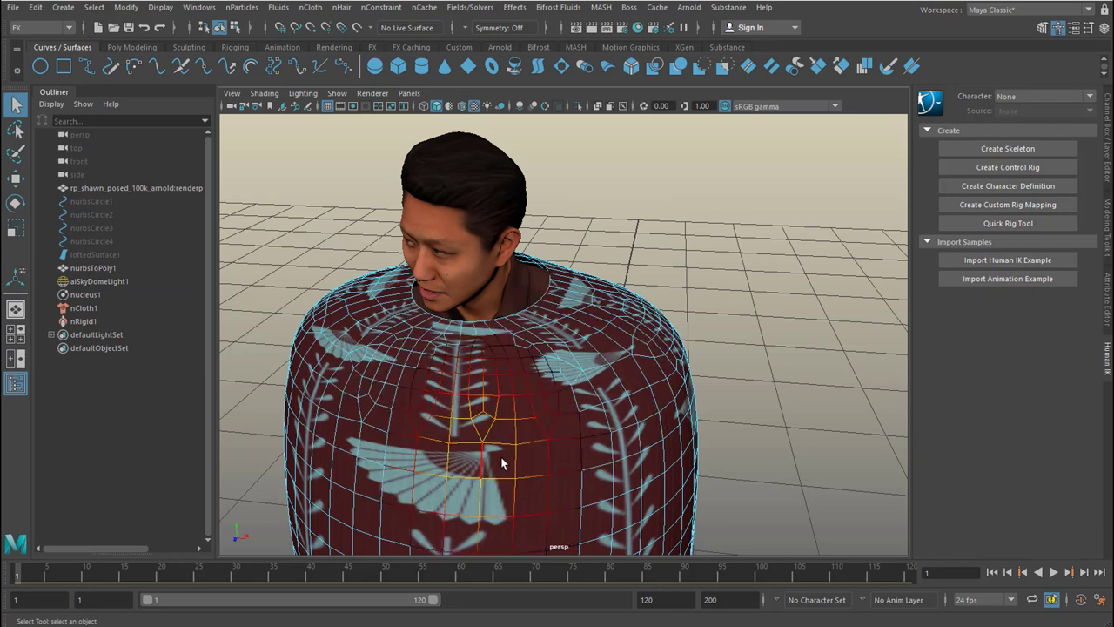
{"action": "key", "text": "b"}
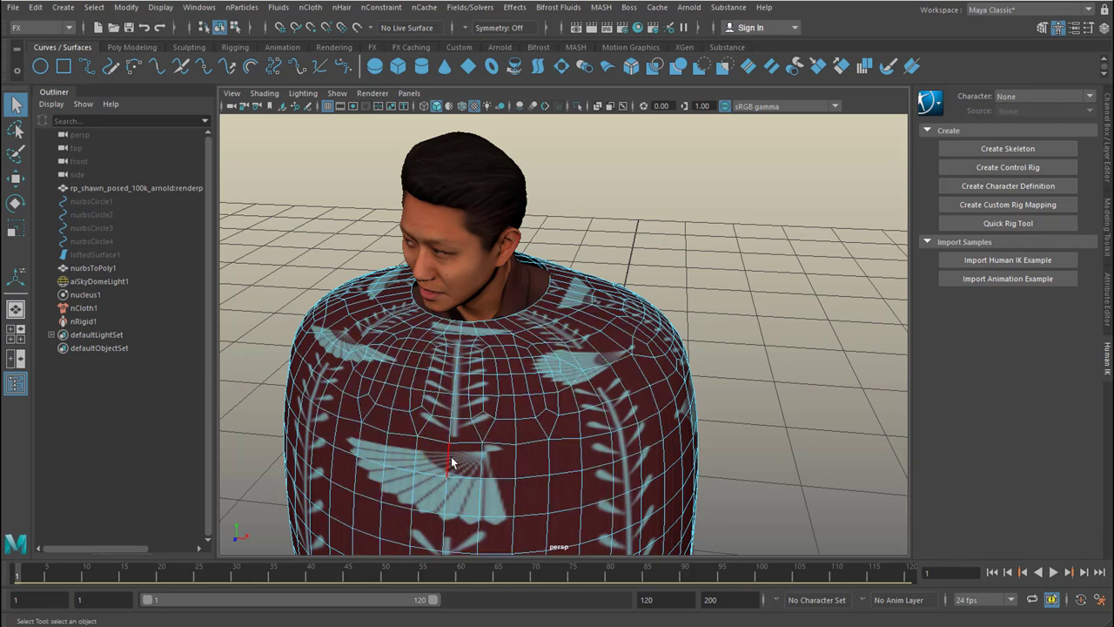
{"action": "key", "text": "b"}
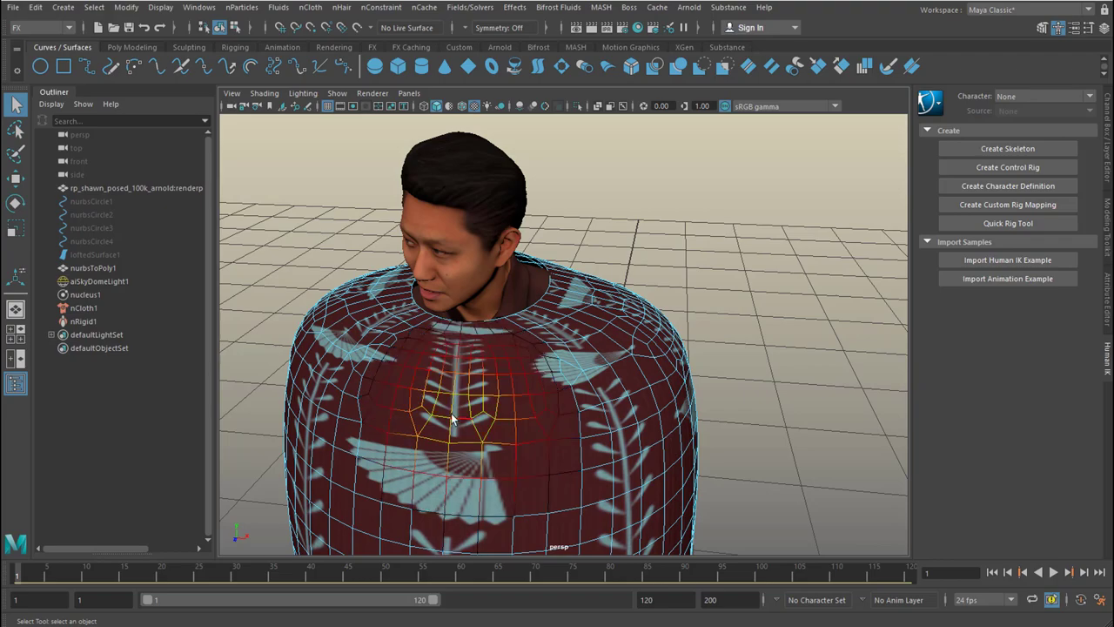
{"action": "key", "text": "b"}
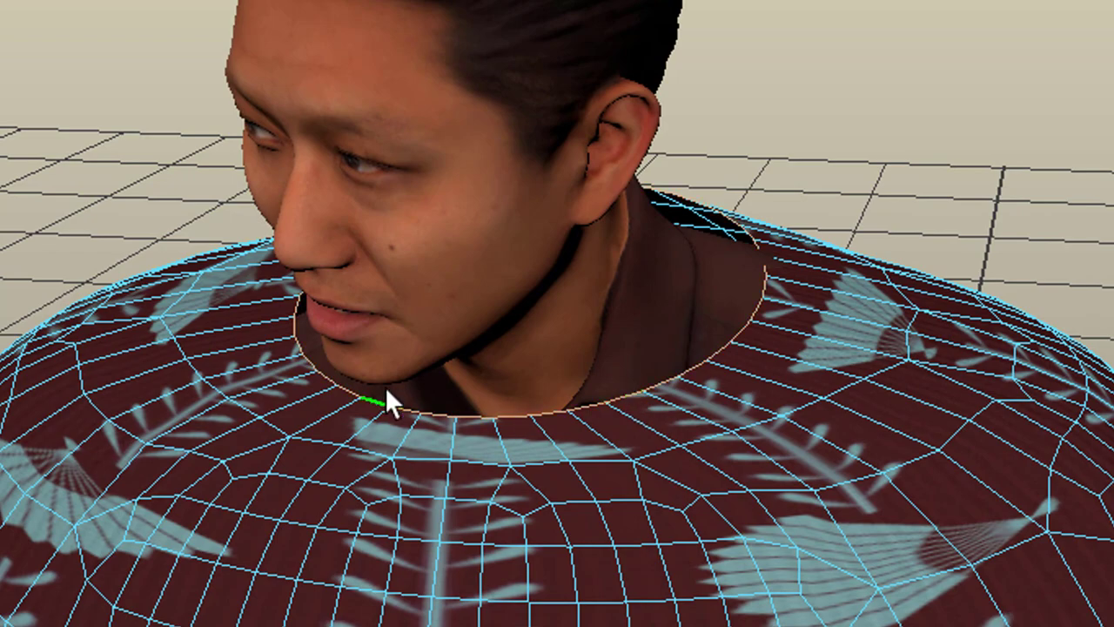
Select the garment's neckline edge loop and apply a Component to Component nConstraint to it
{"action": "left_click_drag", "start_coordinate": [868, 433], "coordinate": [886, 492], "text": "alt"}
{"action": "right_click_drag", "start_coordinate": [887, 493], "coordinate": [1007, 502], "text": "alt"}
{"action": "middle_click_drag", "start_coordinate": [911, 480], "coordinate": [1111, 573], "text": "alt"}
{"action": "left_click_drag", "start_coordinate": [1106, 568], "coordinate": [1080, 562], "text": "alt"}
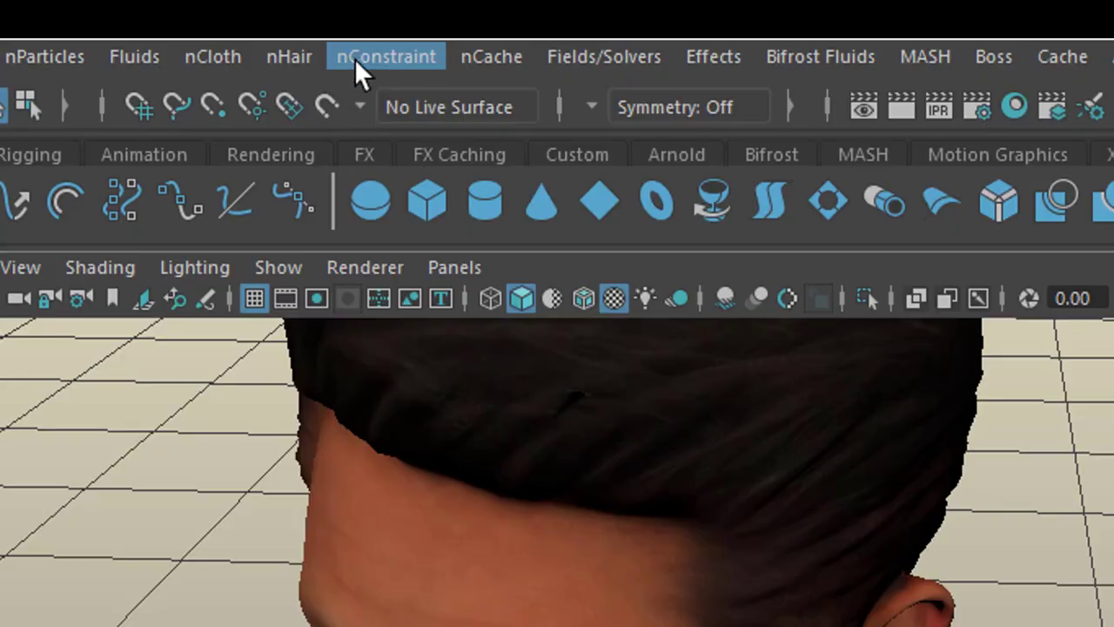
{"action": "left_click", "coordinate": [357, 59]}
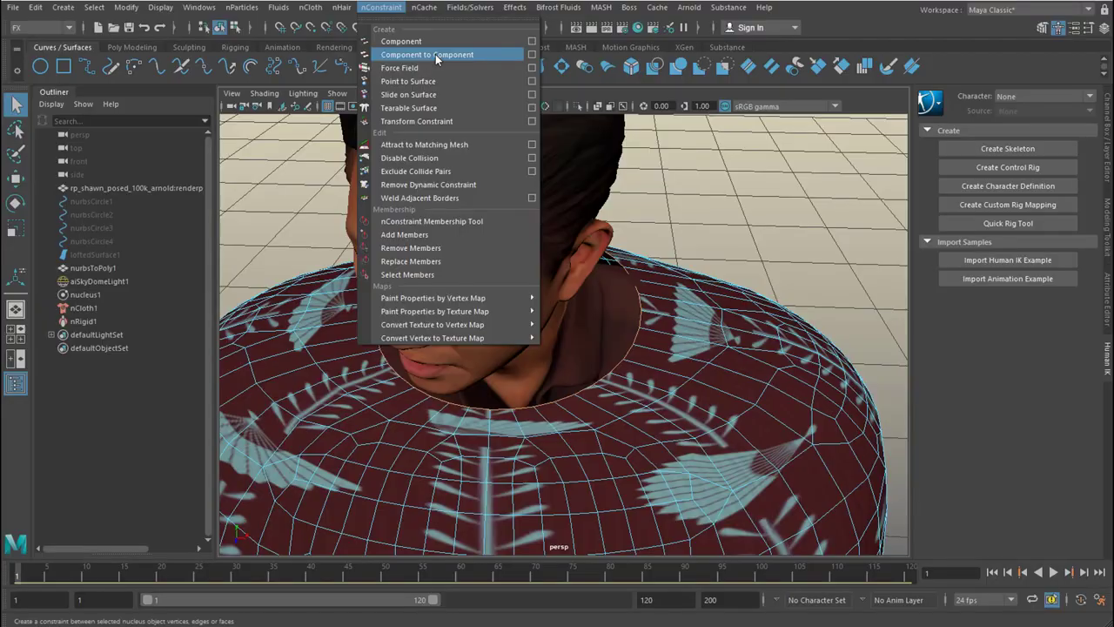
{"action": "left_click", "coordinate": [510, 172]}
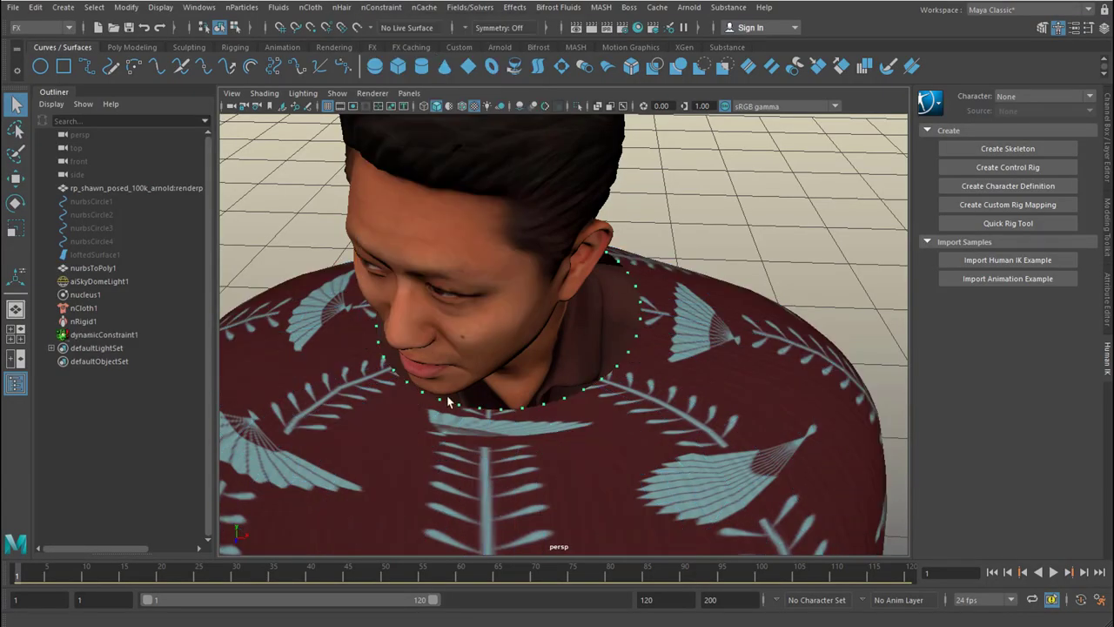
Play the simulation with the neckline constraint, stop it at frame 13 and return to the first frame
{"action": "left_click_drag", "start_coordinate": [713, 432], "coordinate": [750, 408], "text": "alt"}
{"action": "scroll", "coordinate": [749, 408], "scroll_direction": "down", "scroll_amount": 4}
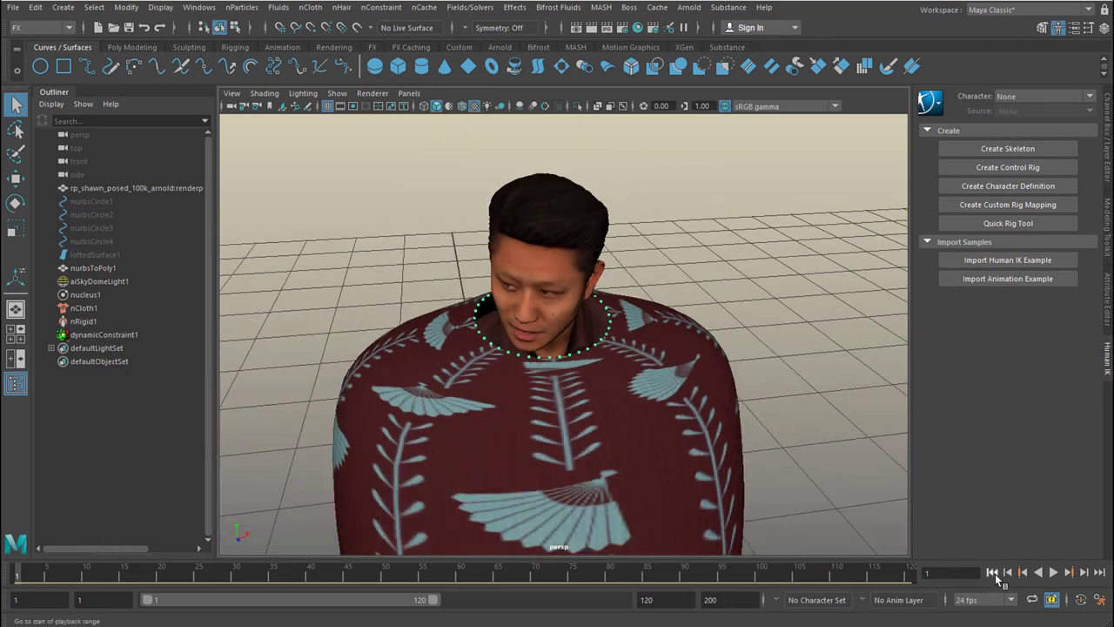
{"action": "left_click", "coordinate": [1052, 572]}
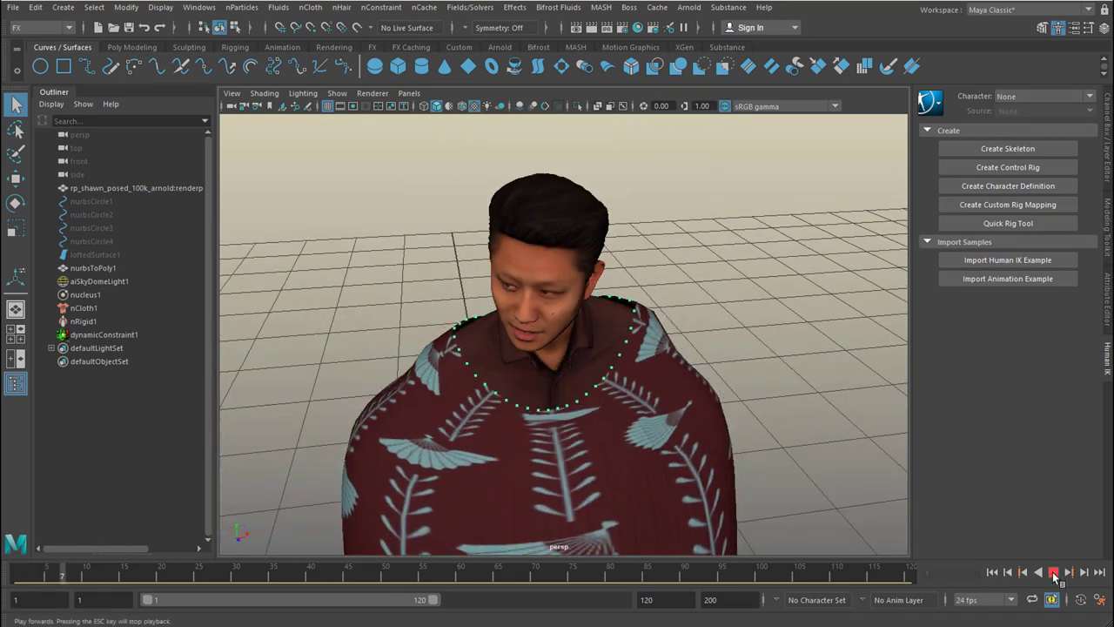
{"action": "left_click", "coordinate": [1052, 572]}
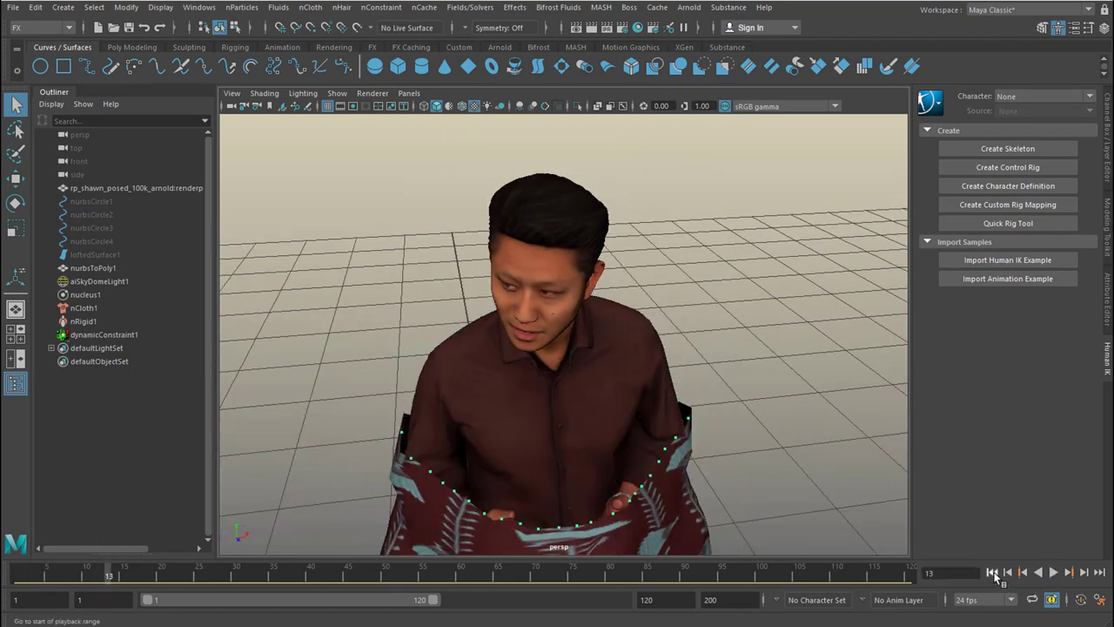
{"action": "left_click", "coordinate": [993, 572]}
Show the attributes of the neckline's dynamic constraint and set its Strength to 100
{"action": "left_click_drag", "start_coordinate": [728, 422], "coordinate": [590, 424], "text": "alt"}
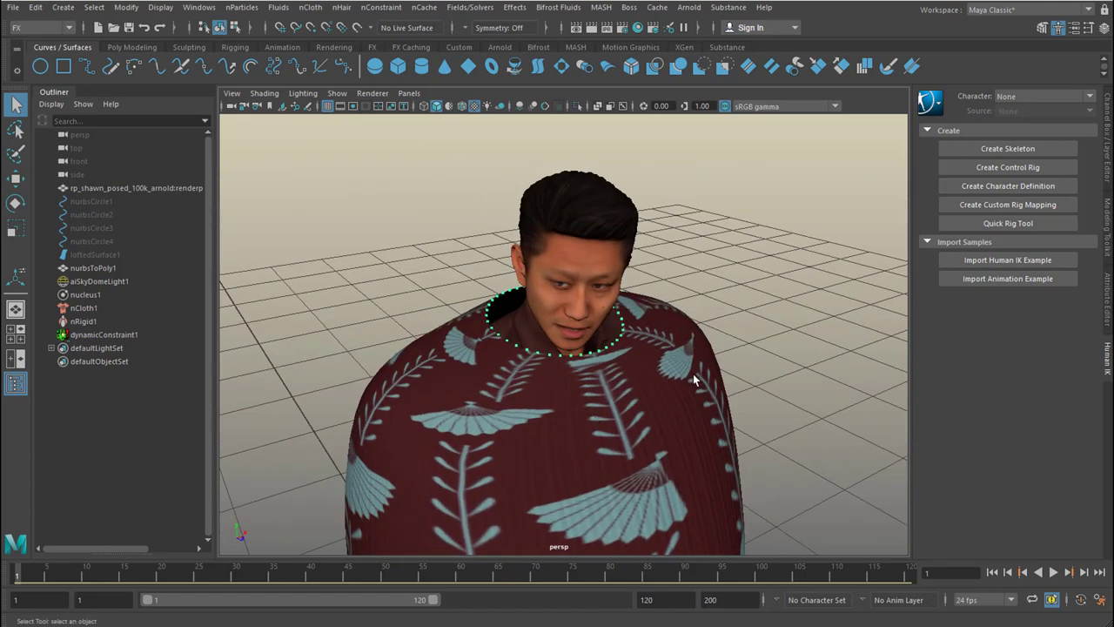
{"action": "key", "text": "ctrl+a"}
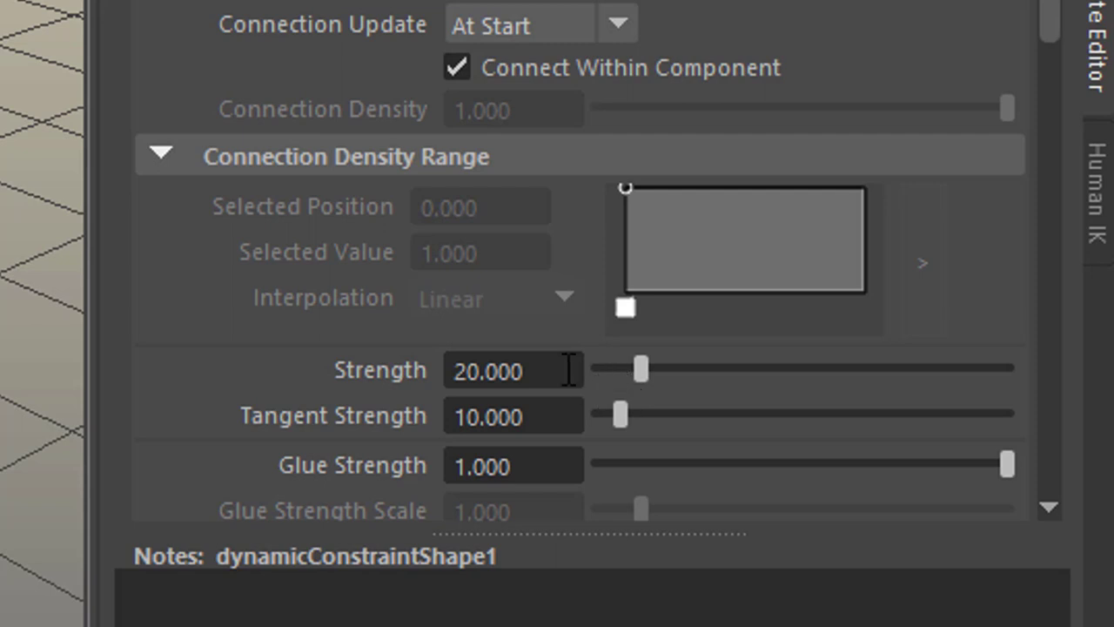
{"action": "left_click", "coordinate": [568, 369]}
{"action": "type", "text": "1"}
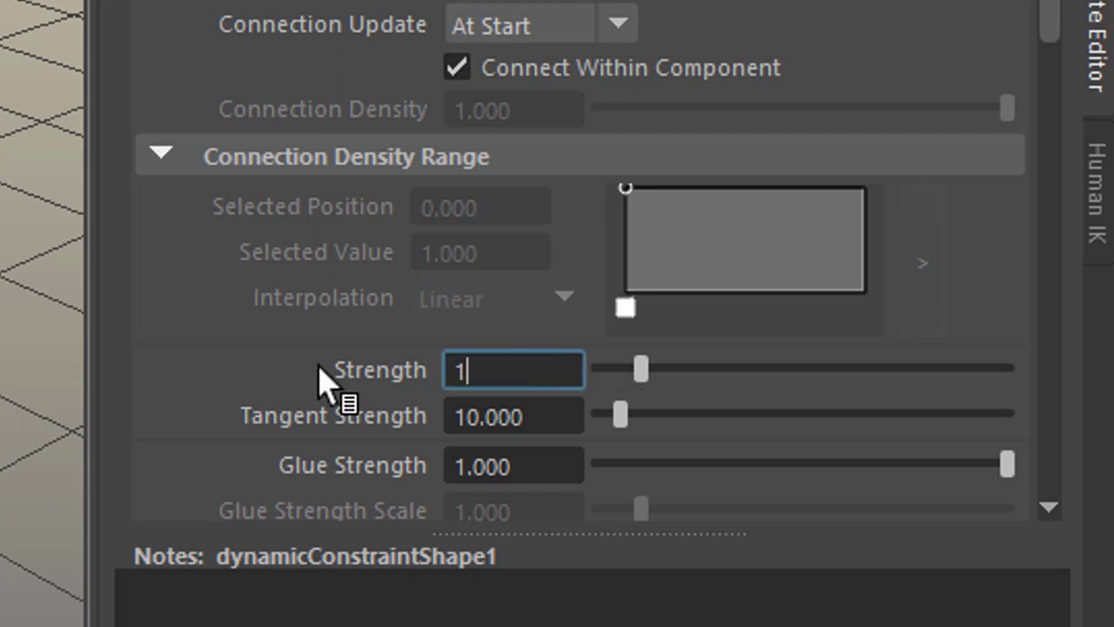
{"action": "type", "text": "00"}
{"action": "key", "text": "Return"}
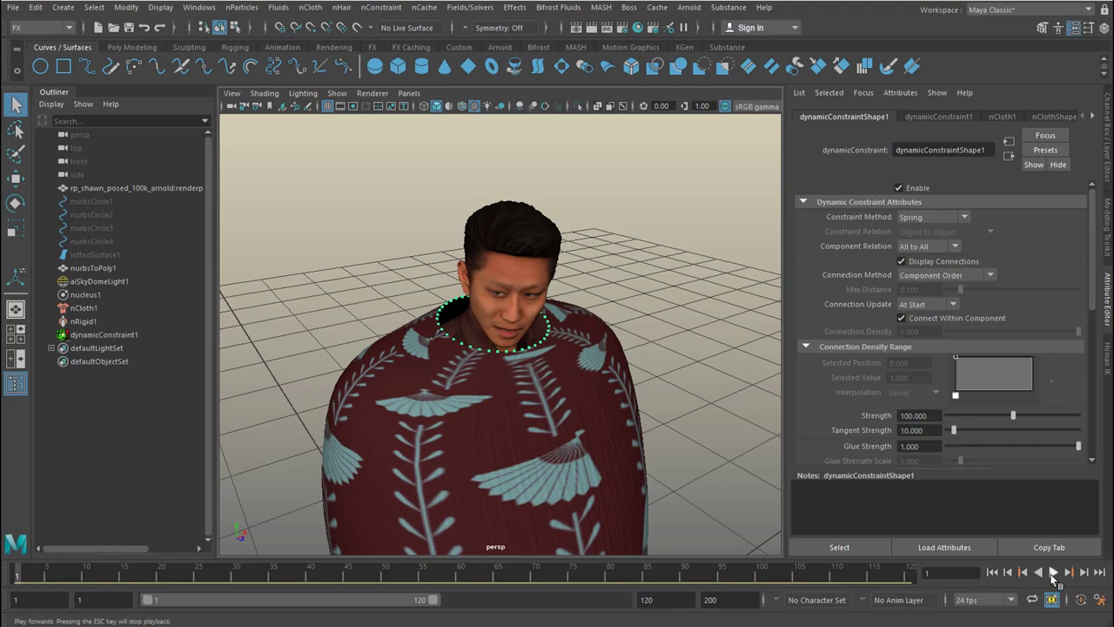
Test the raised constraint strength by playing the simulation to frame 12 and rewinding to the first frame
{"action": "left_click", "coordinate": [1054, 572]}
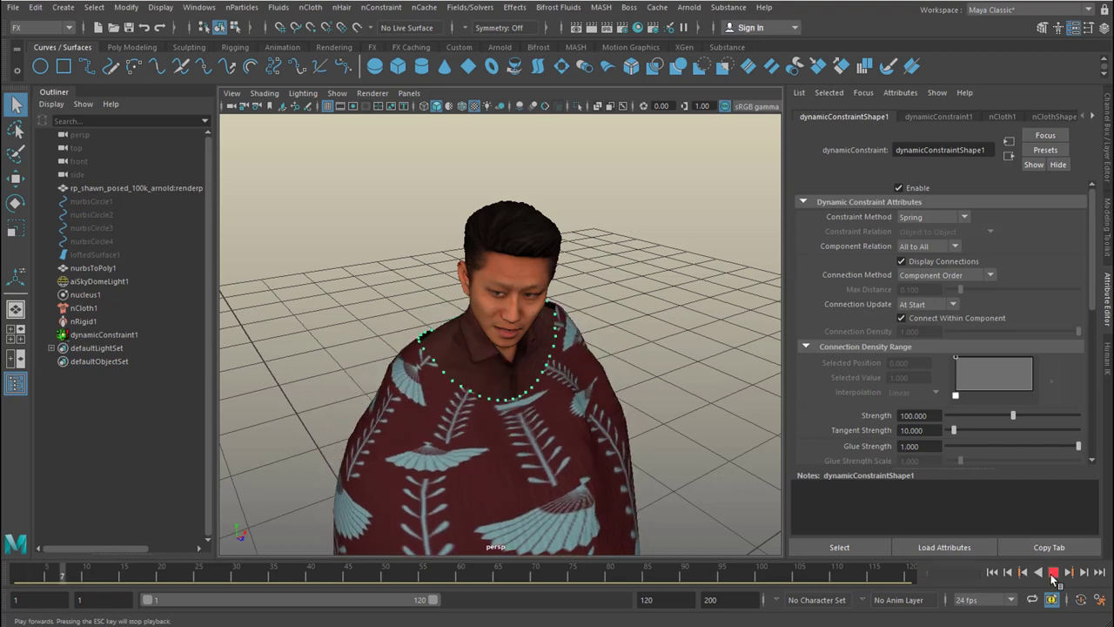
{"action": "left_click", "coordinate": [1054, 573]}
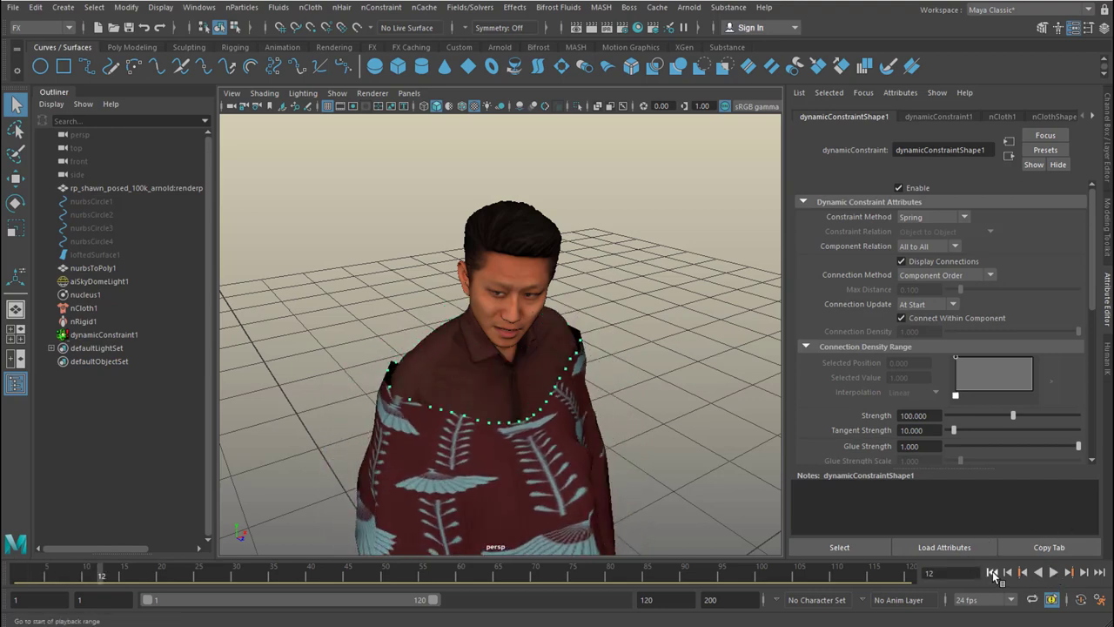
{"action": "left_click", "coordinate": [993, 572]}
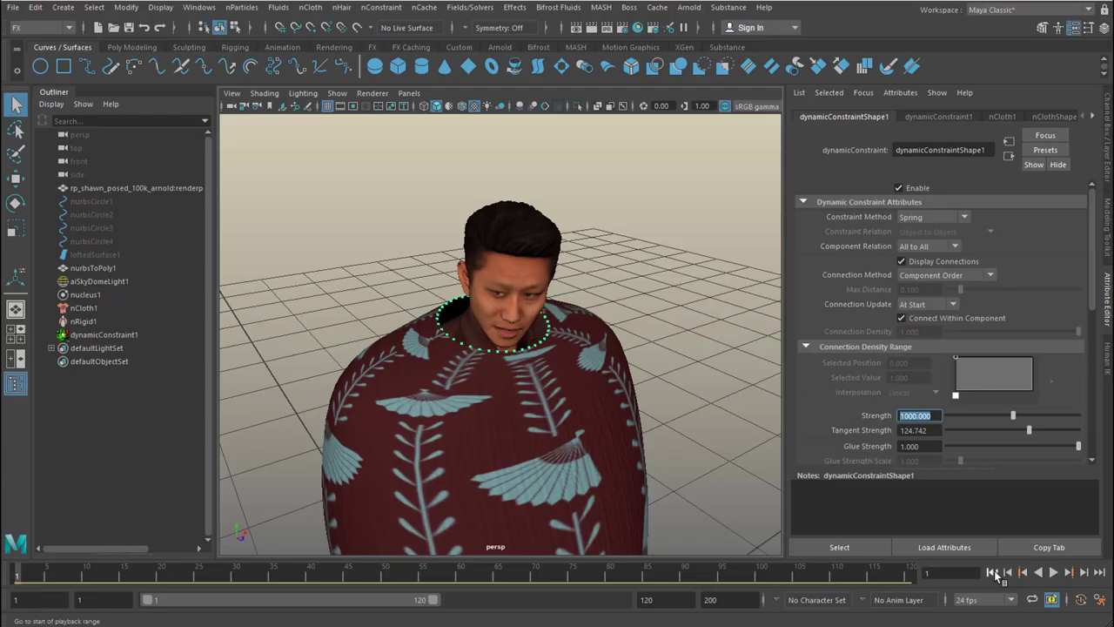
Run the cloth simulation to frame 65, stop it there and view the draped cape from the front
{"action": "left_click", "coordinate": [1052, 573]}
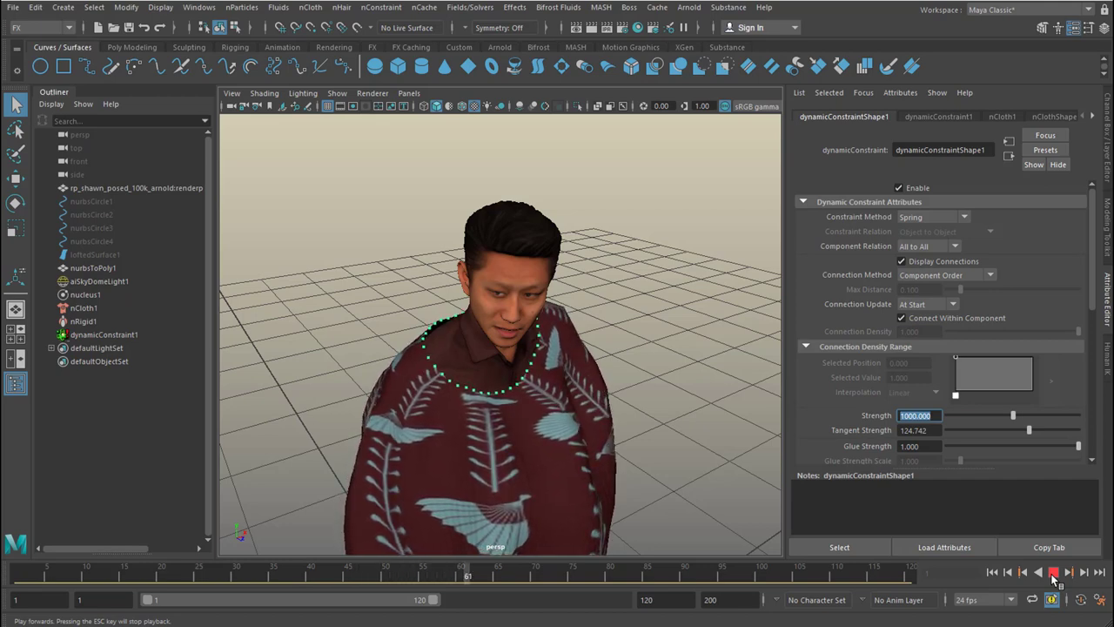
{"action": "key", "text": "Escape"}
{"action": "left_click_drag", "start_coordinate": [541, 442], "coordinate": [635, 398], "text": "alt"}
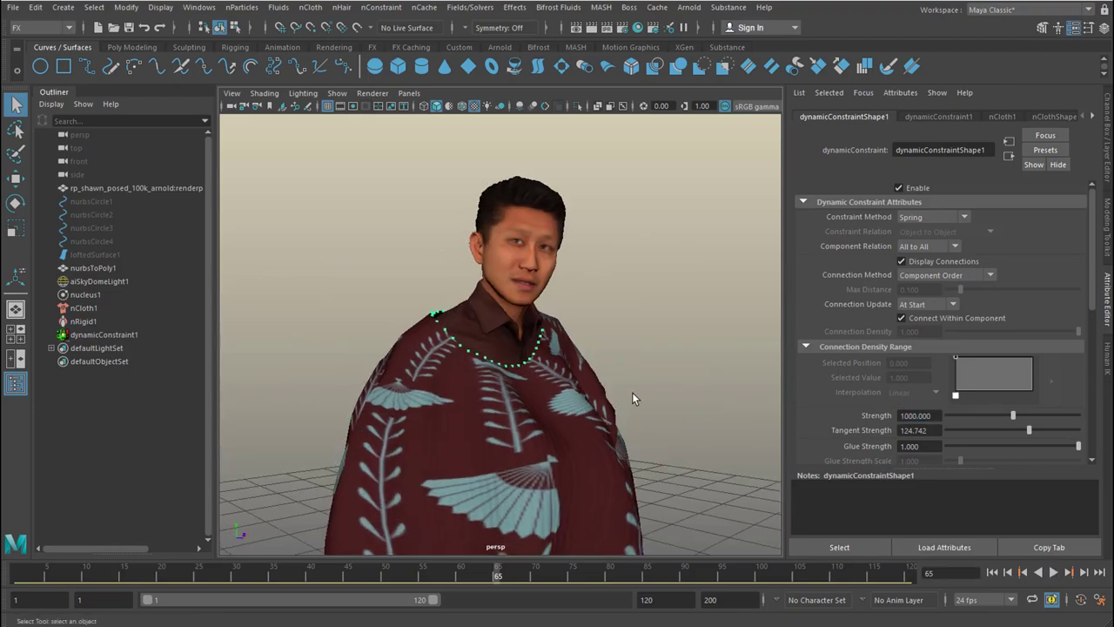
{"action": "right_click_drag", "start_coordinate": [634, 398], "coordinate": [468, 458], "text": "alt"}
{"action": "middle_click_drag", "start_coordinate": [474, 448], "coordinate": [484, 368], "text": "alt"}
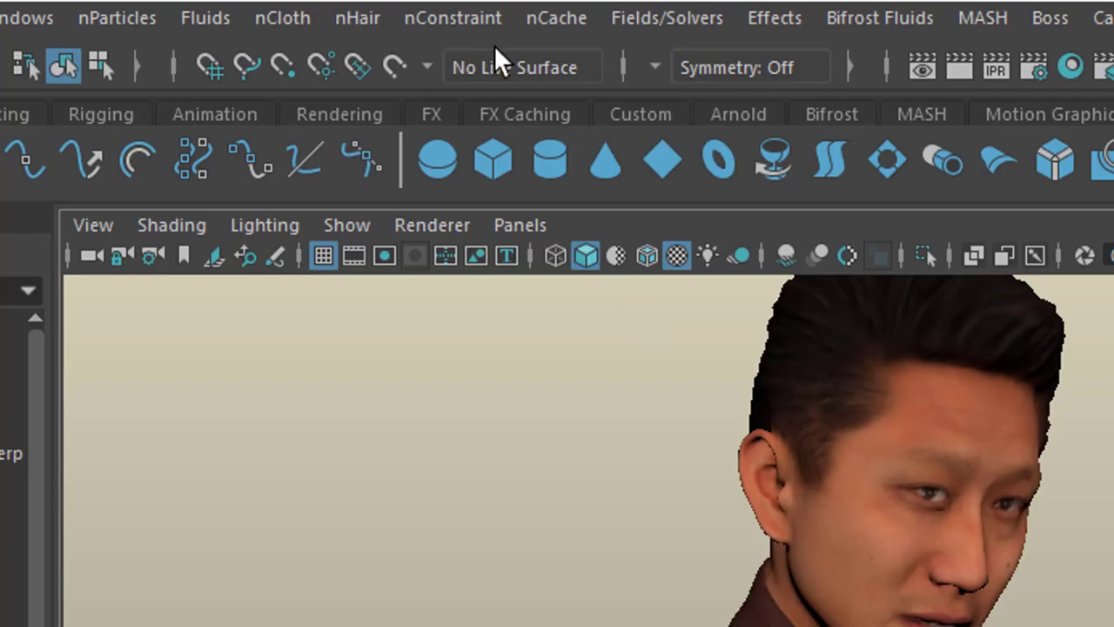
Select the draped kimono garment in the viewport
{"action": "left_click", "coordinate": [438, 18]}
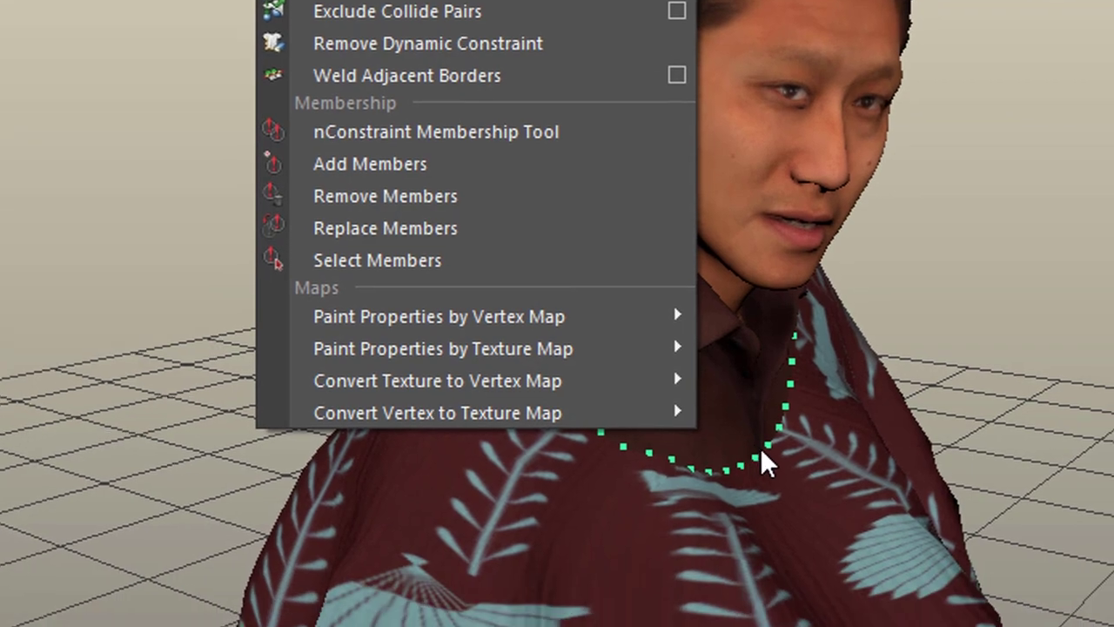
{"action": "left_click", "coordinate": [733, 364]}
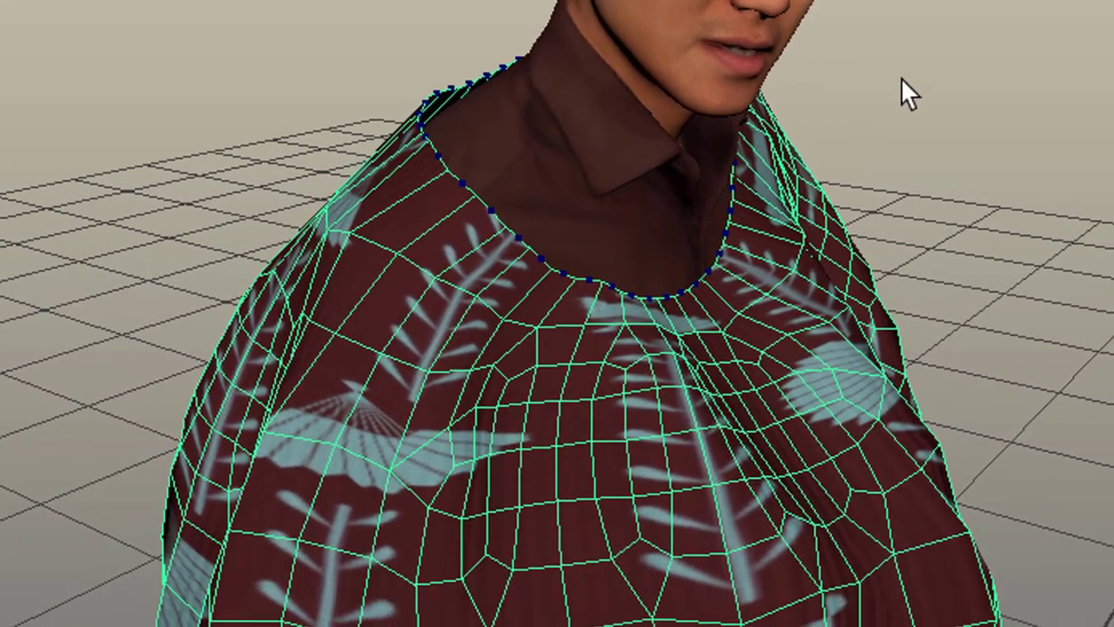
{"action": "left_click", "coordinate": [935, 175]}
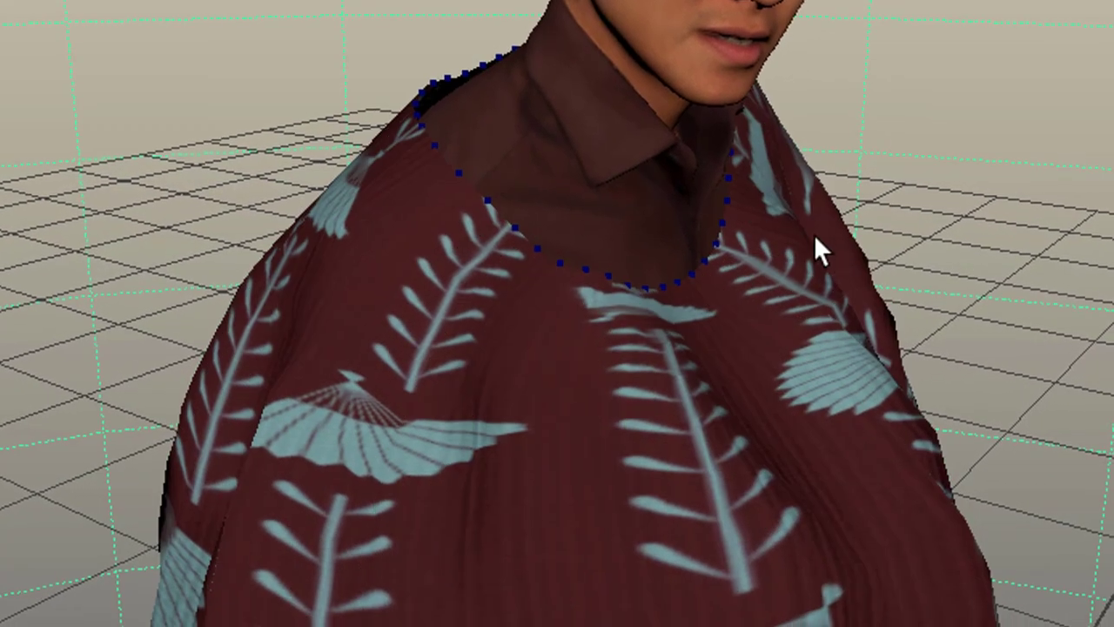
{"action": "left_click", "coordinate": [767, 403]}
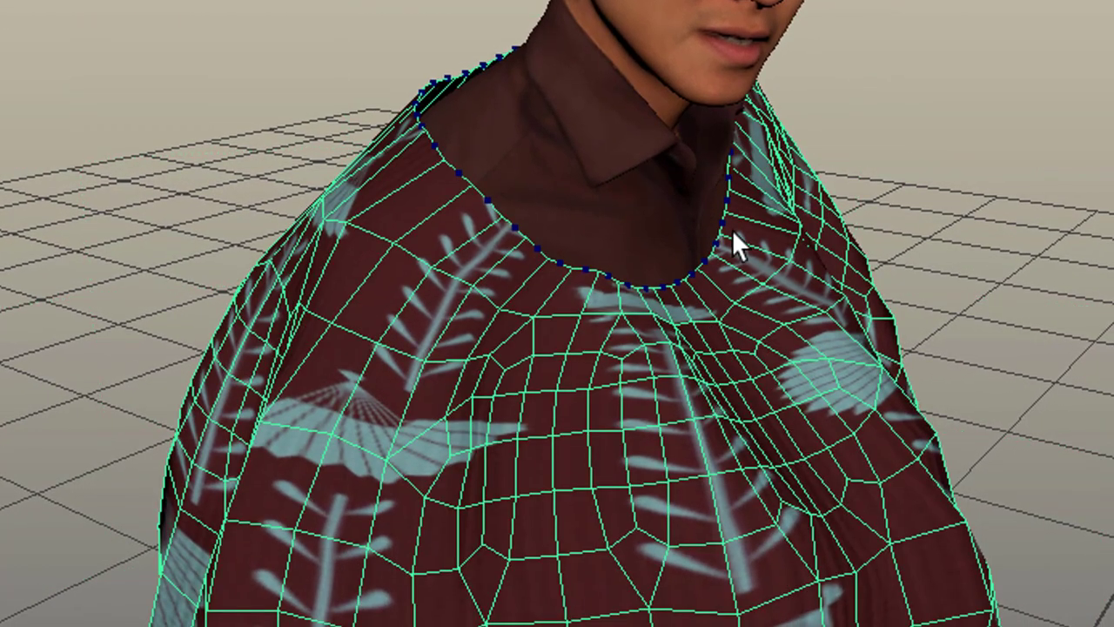